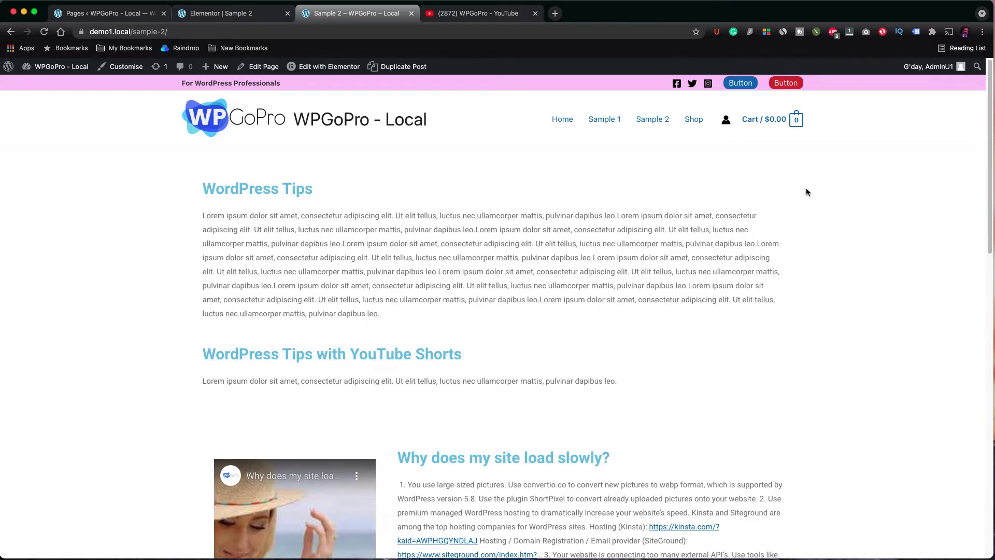
Step: Play and pause the existing page's intro video 'Why does my site load slowly?'
scroll(962, 146, down, 3)
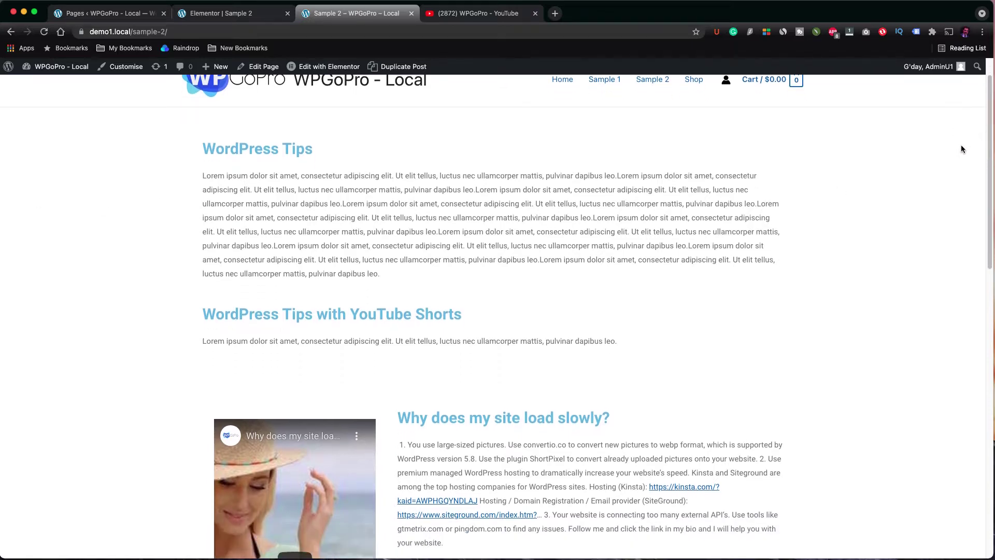
scroll(960, 147, down, 10)
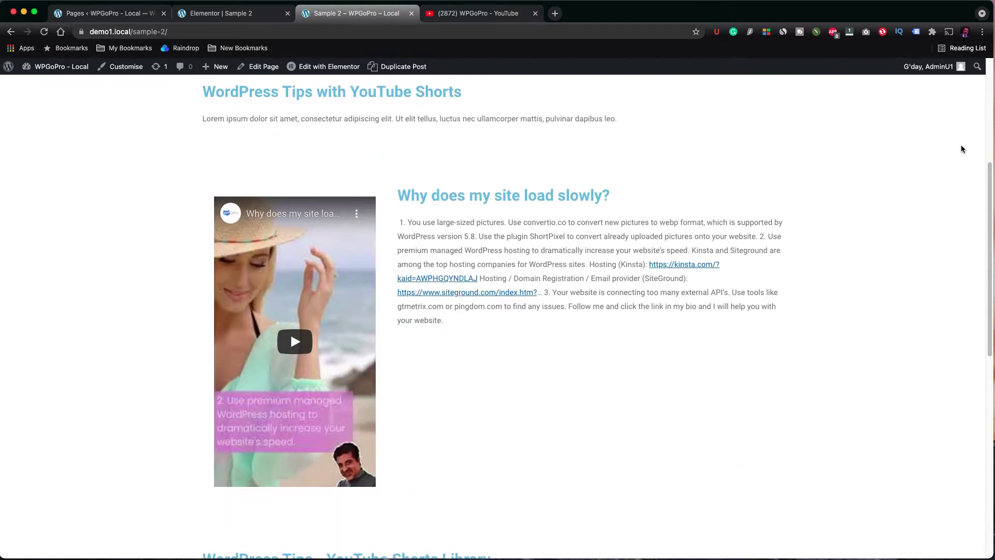
scroll(961, 149, down, 8)
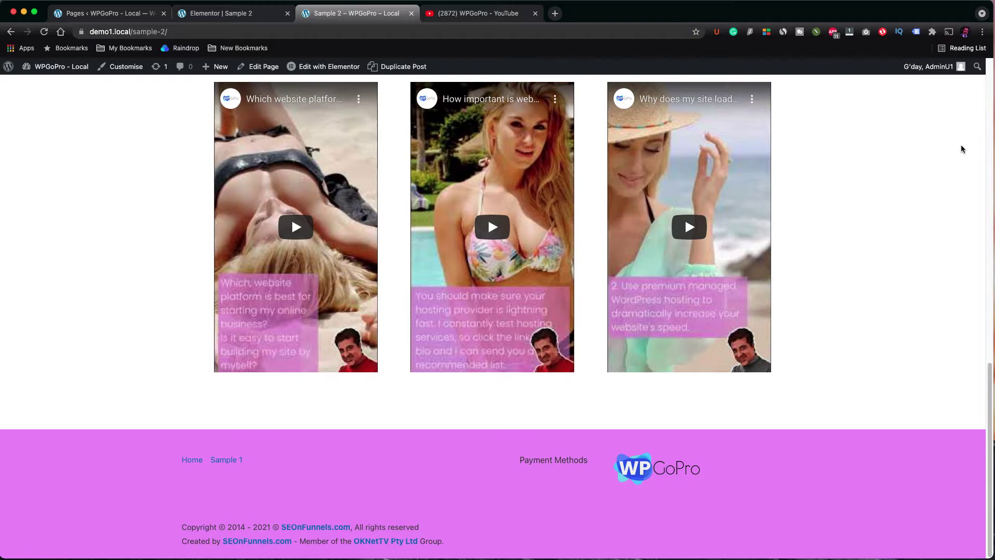
scroll(962, 149, up, 5)
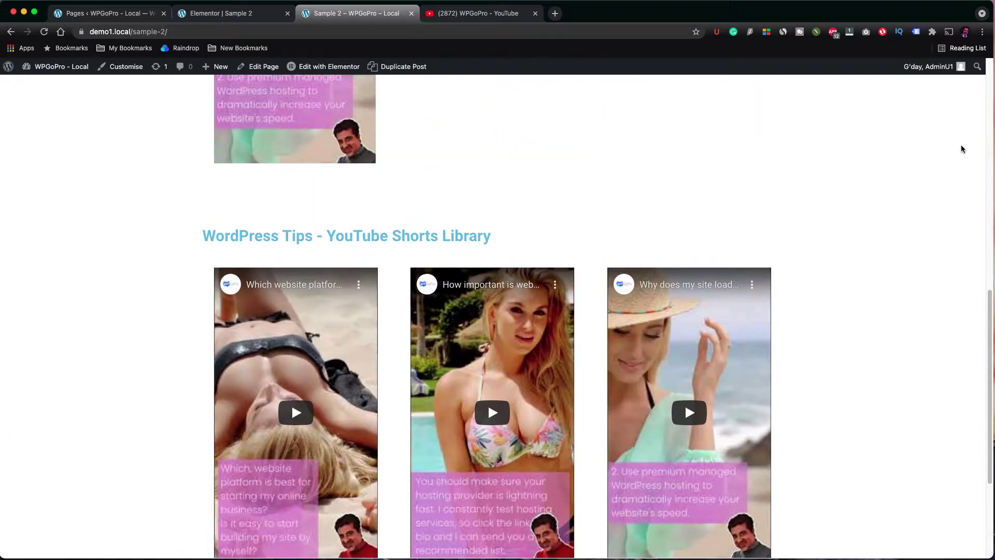
scroll(961, 149, up, 7)
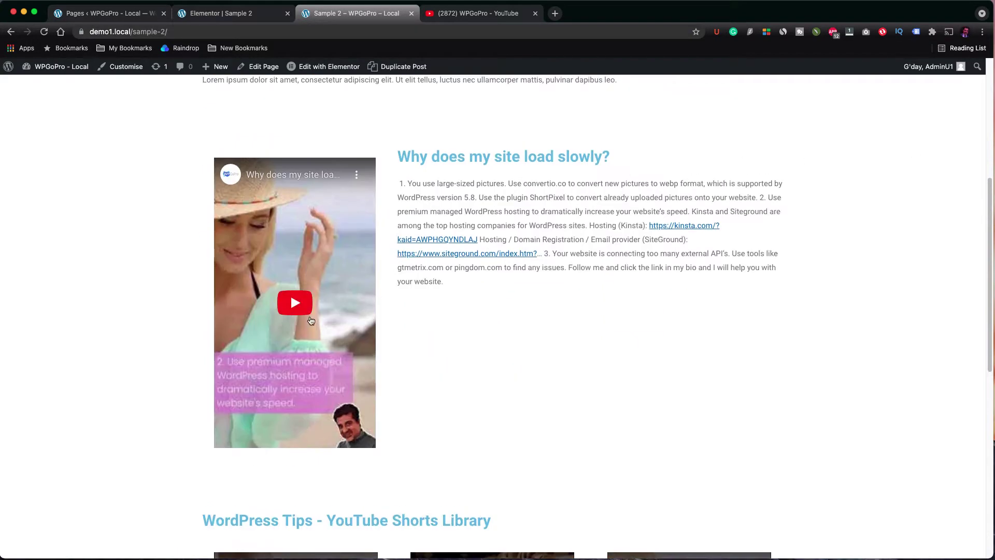
click(310, 318)
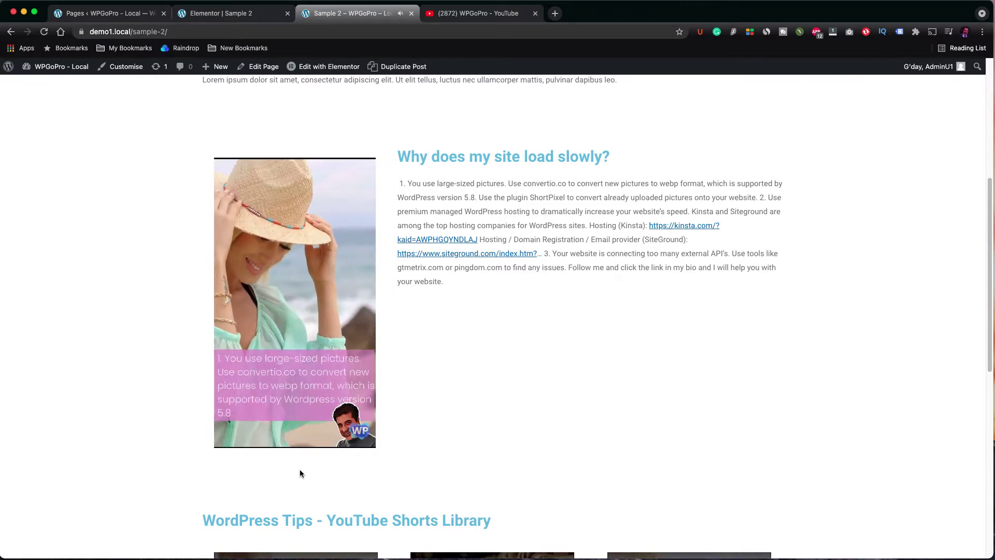
click(229, 439)
Step: Play and pause each of the three Shorts in the library
scroll(477, 406, down, 5)
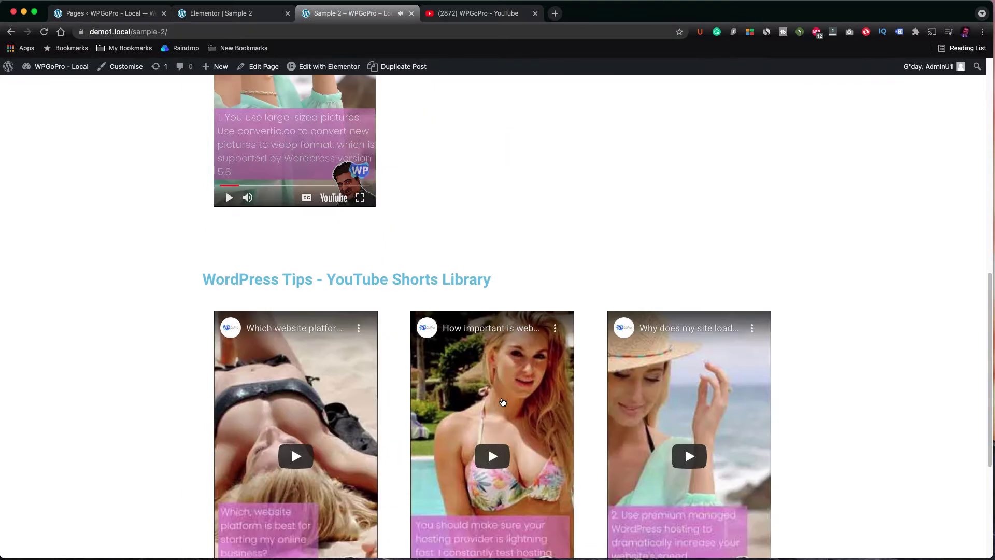
scroll(503, 402, down, 3)
click(296, 318)
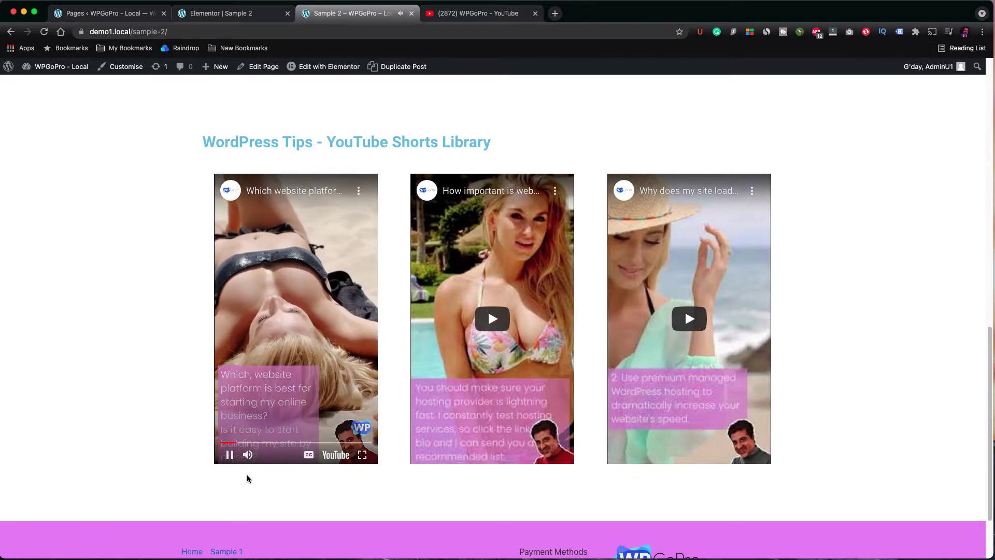
click(229, 455)
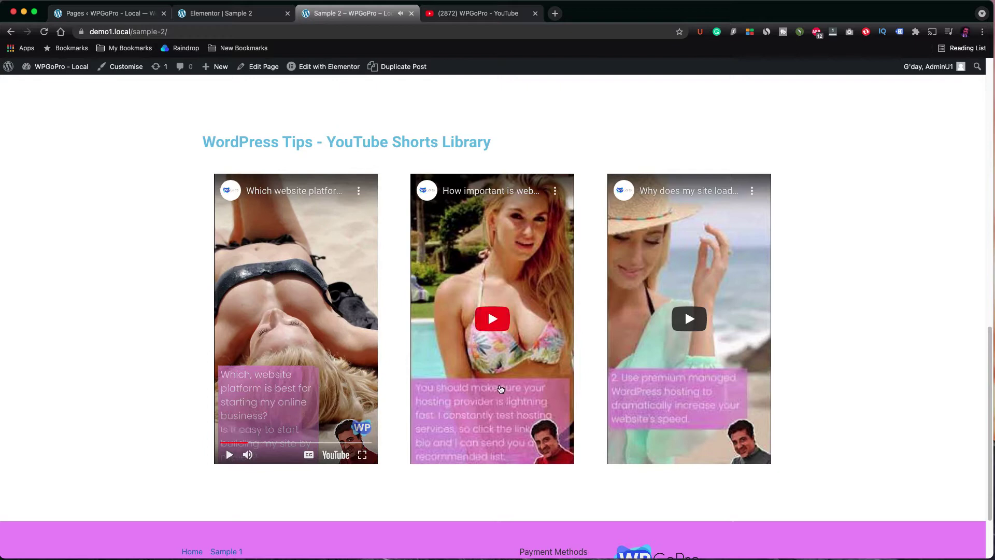
click(502, 324)
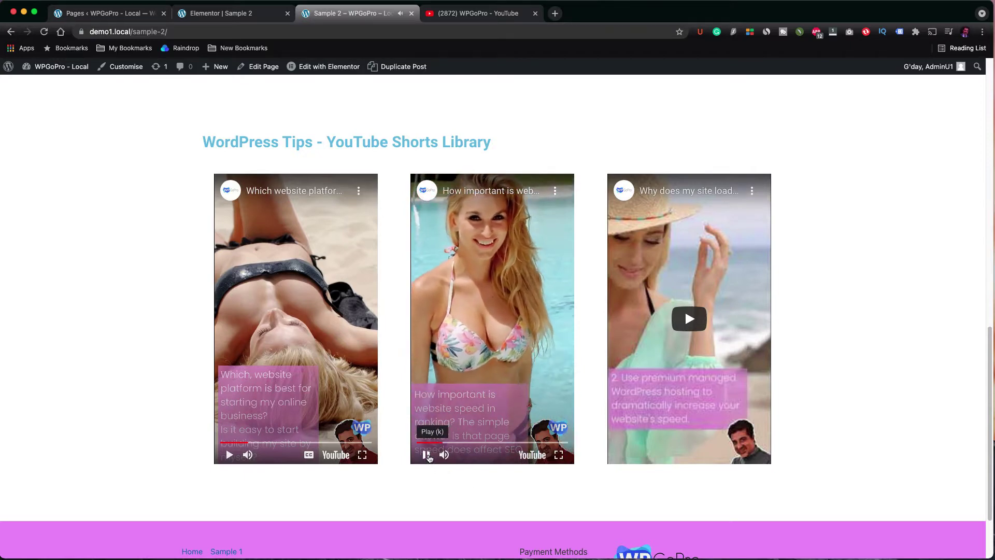
click(426, 455)
click(690, 331)
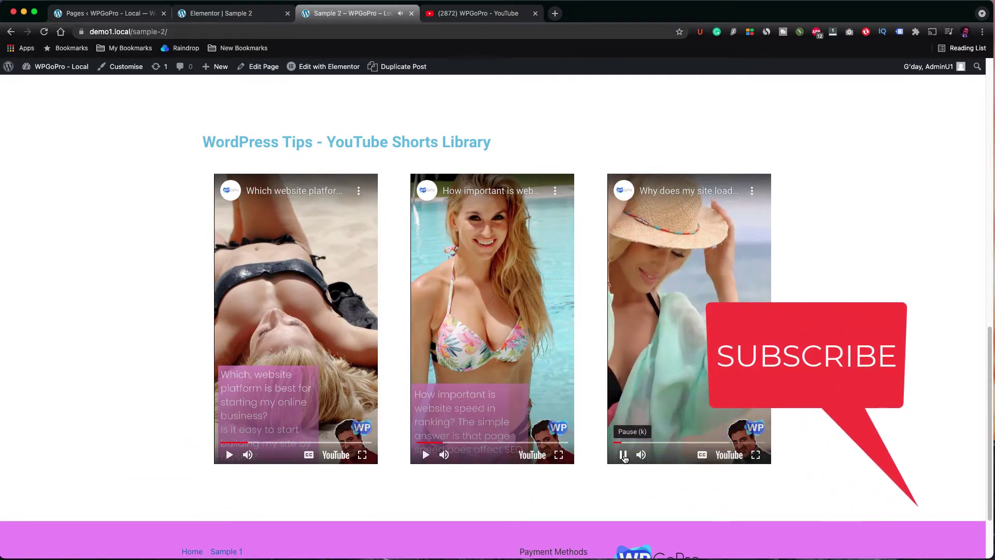
click(623, 455)
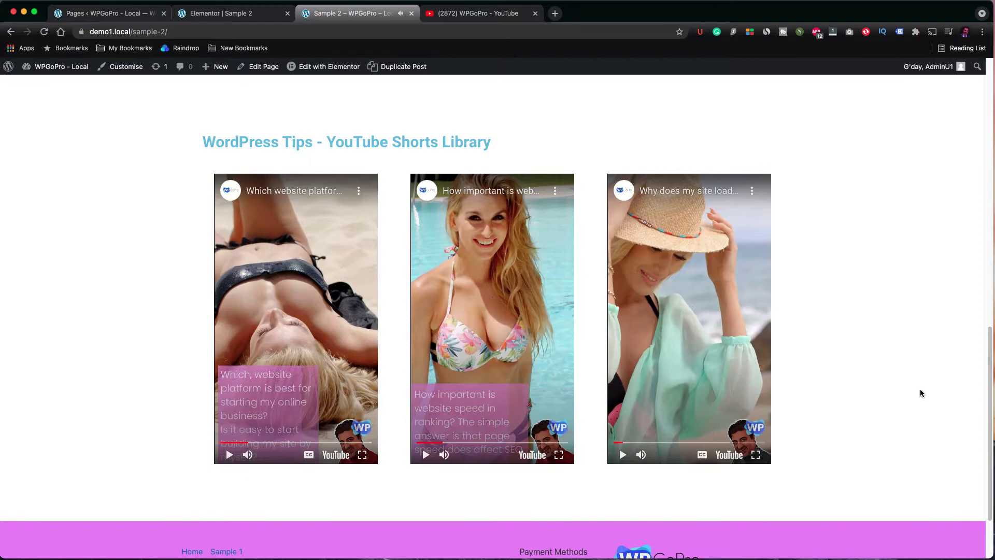
scroll(920, 393, up, 4)
scroll(921, 392, up, 6)
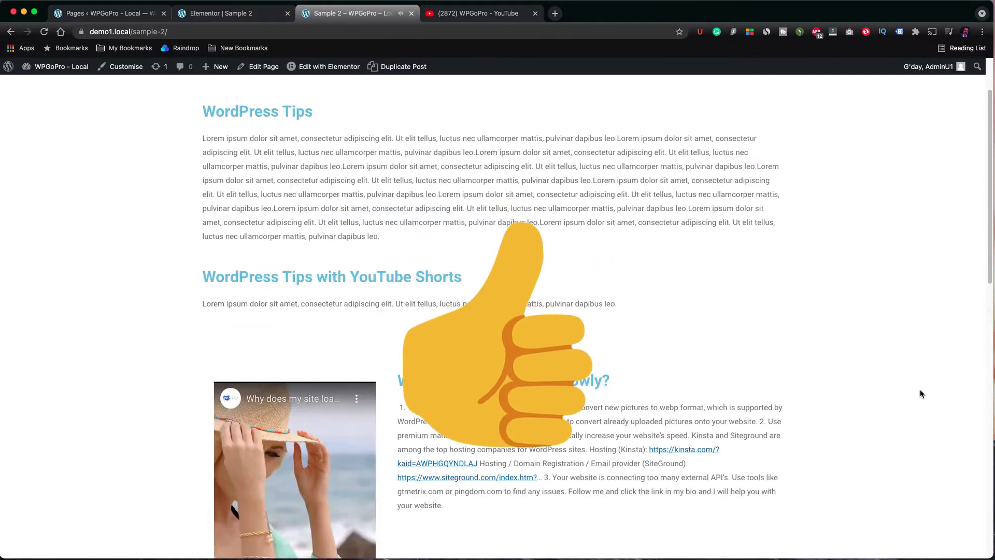
scroll(921, 394, up, 3)
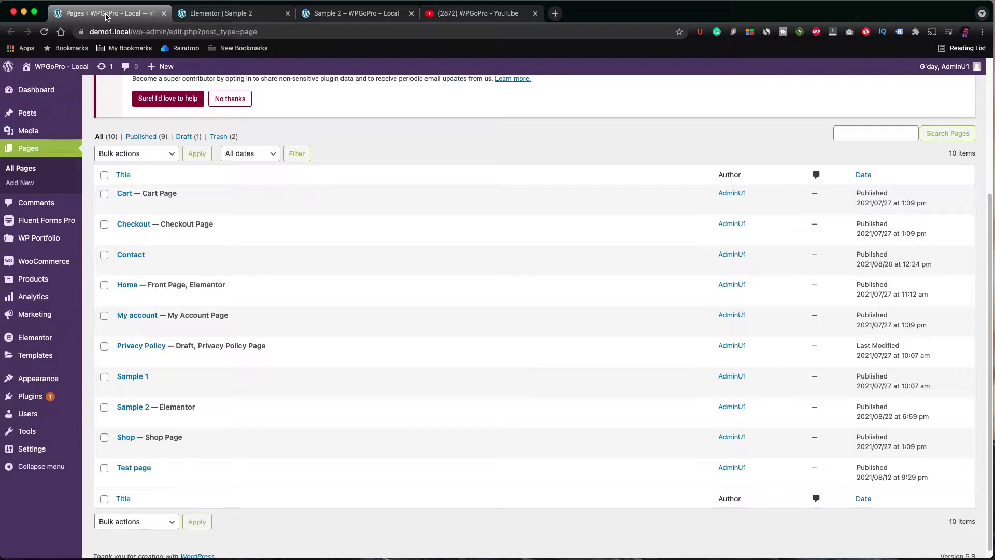
Step: Create a new page titled 'Sample 3' and publish it
scroll(111, 126, up, 5)
click(149, 93)
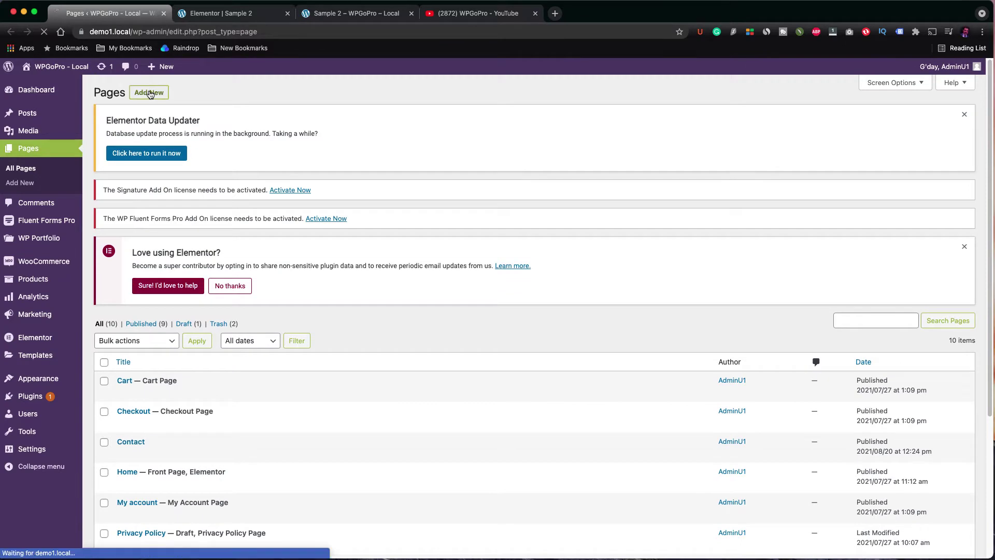
text(Sample 3)
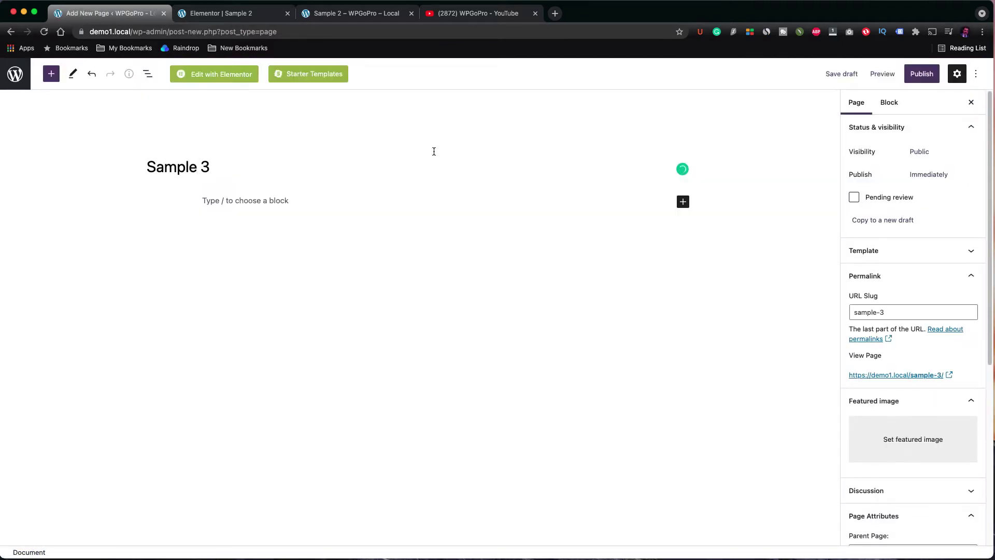
click(922, 77)
click(890, 79)
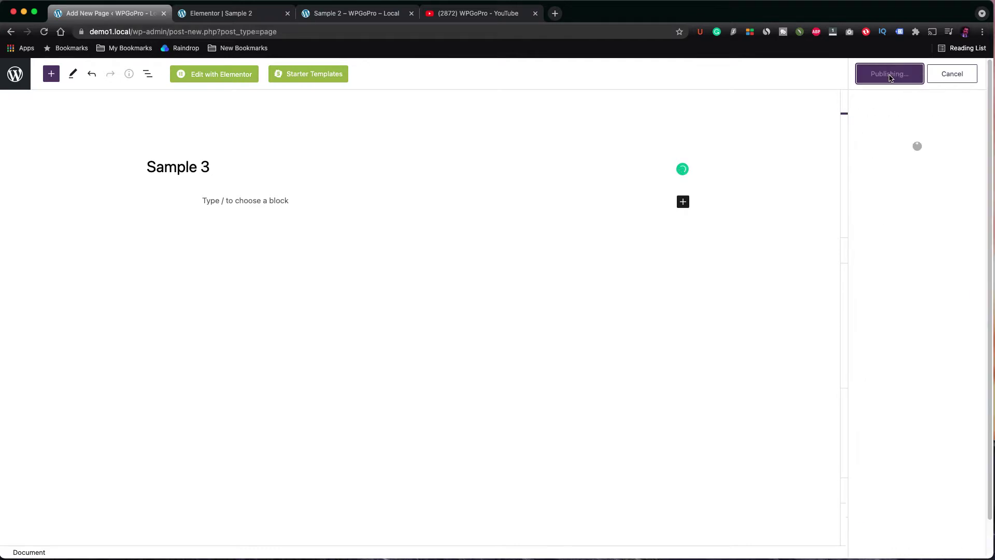
Step: Open Sample 3 in Elementor and add a one-column section with heading 'WordPress Tips - YouTube Shorts' and intro text
click(218, 75)
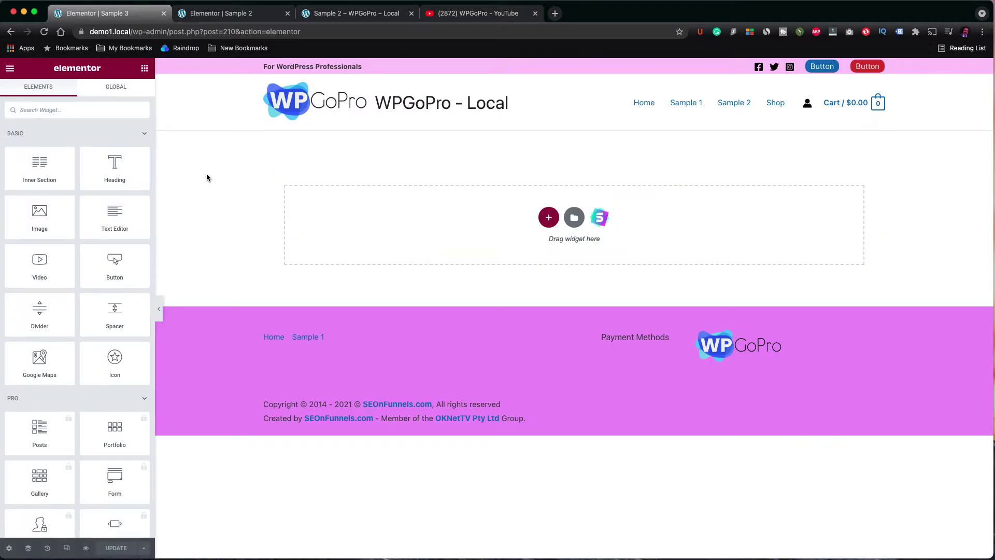
click(548, 218)
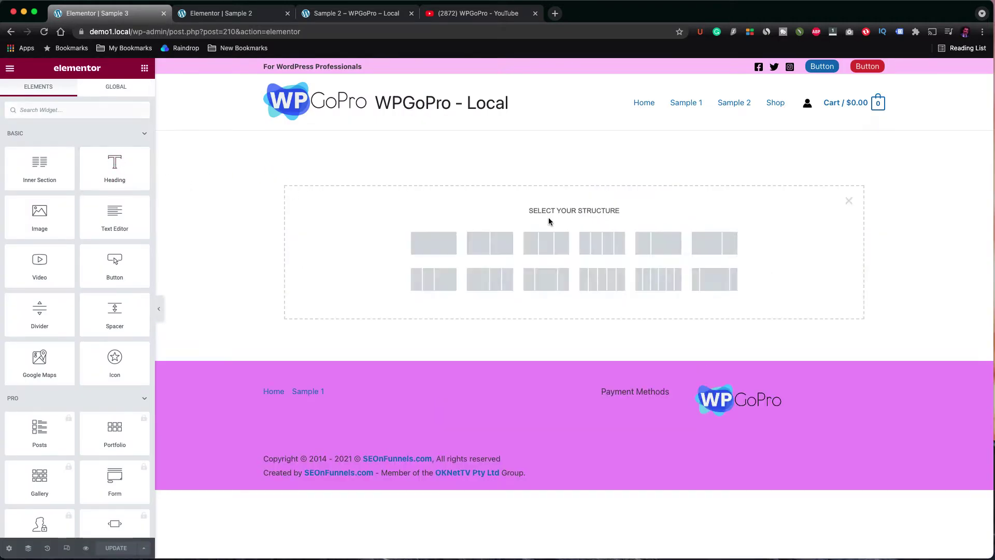
click(445, 241)
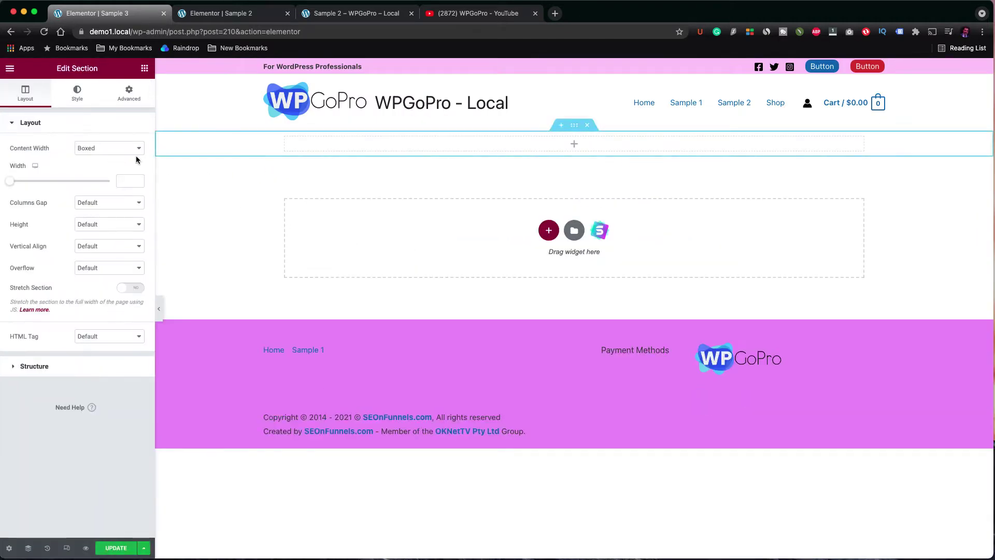
click(144, 69)
drag(131, 161, 285, 153)
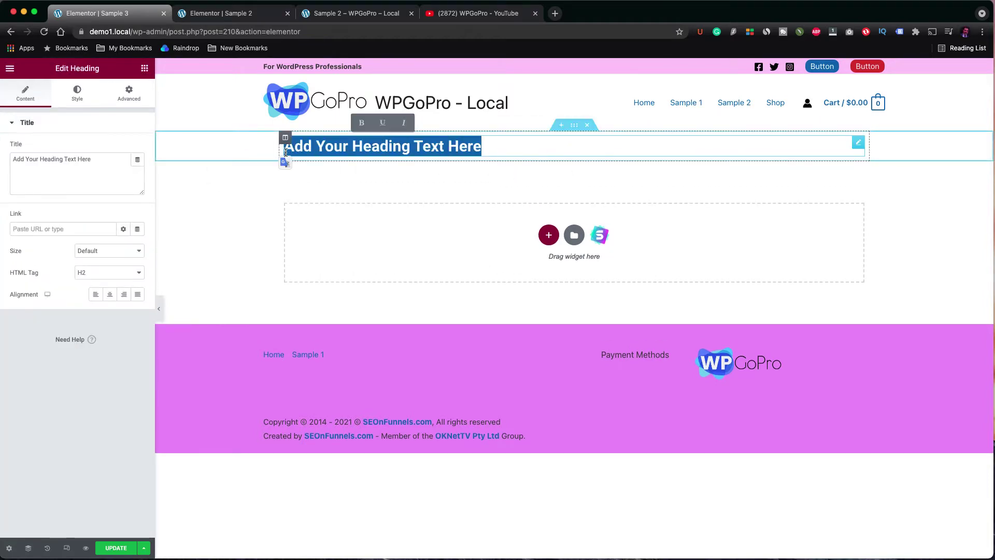
text(WordPress Tips - YouTube Shorts)
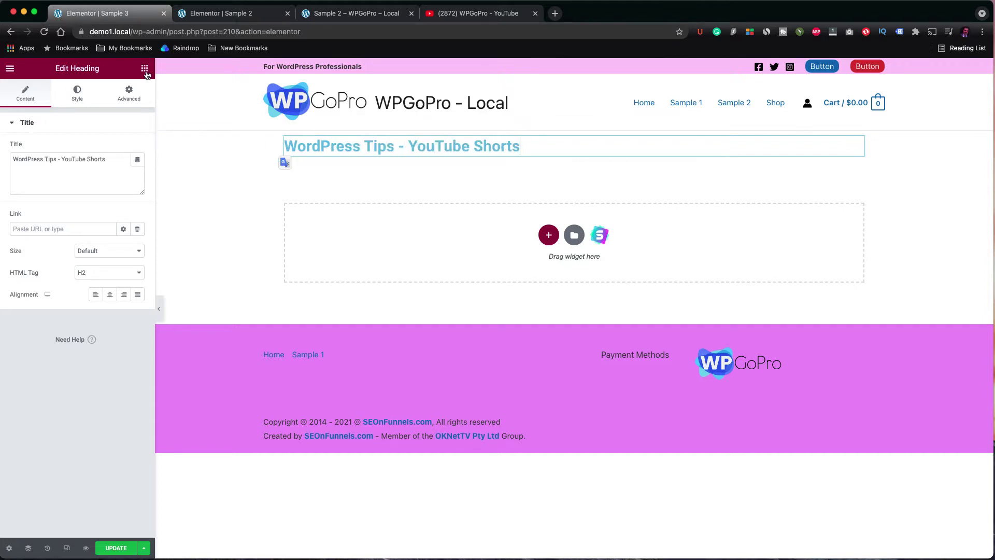
click(144, 69)
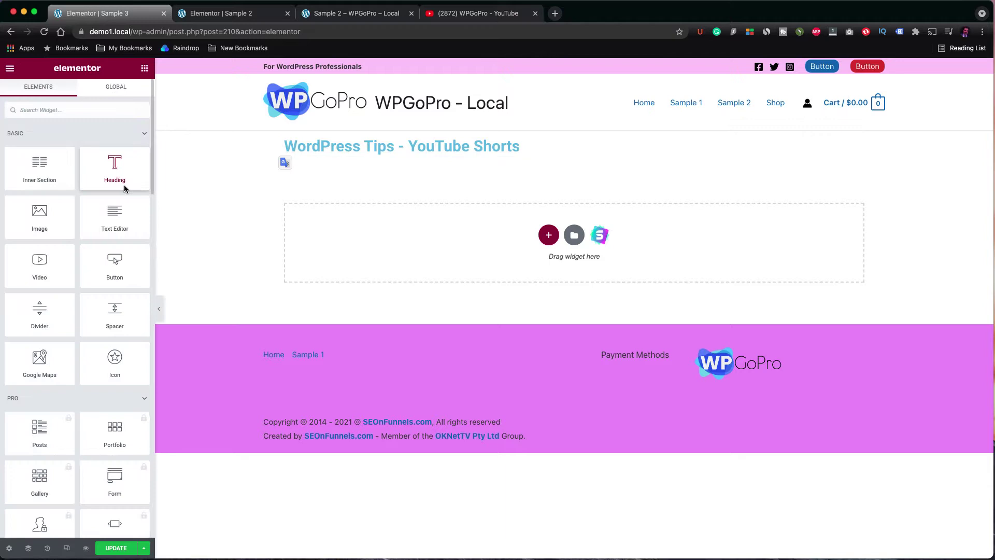
drag(115, 214, 445, 171)
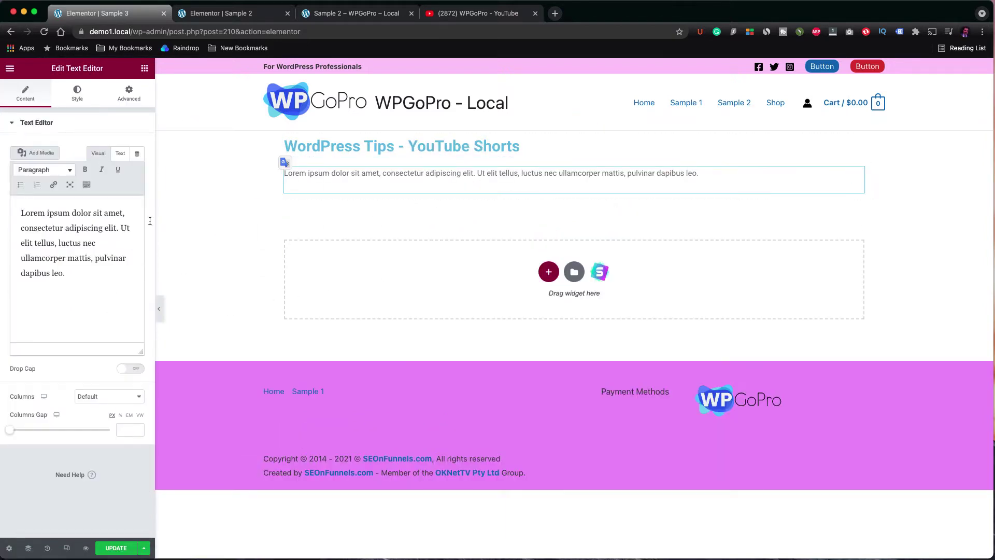
click(144, 70)
Step: Add a two-column section below and place an HTML widget in its left column
click(549, 272)
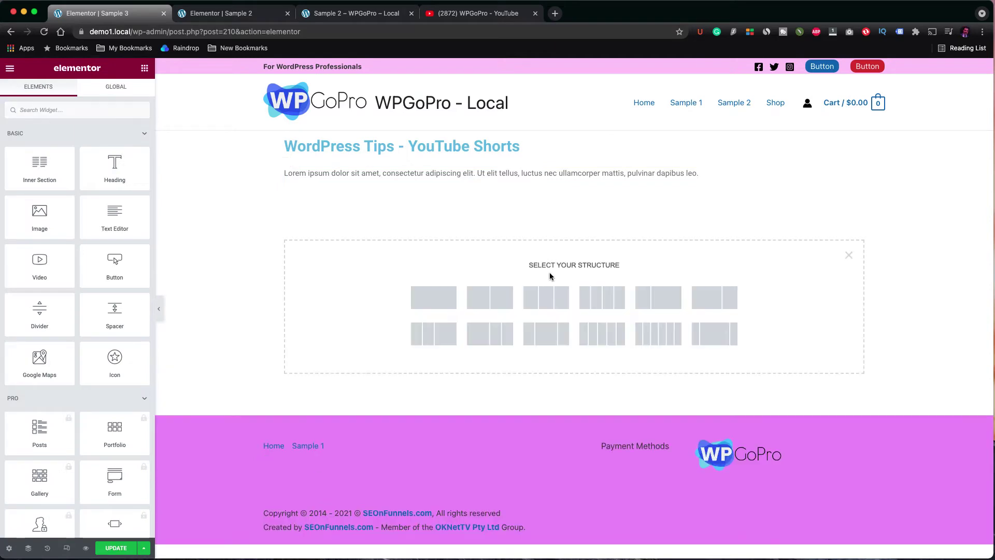
click(498, 304)
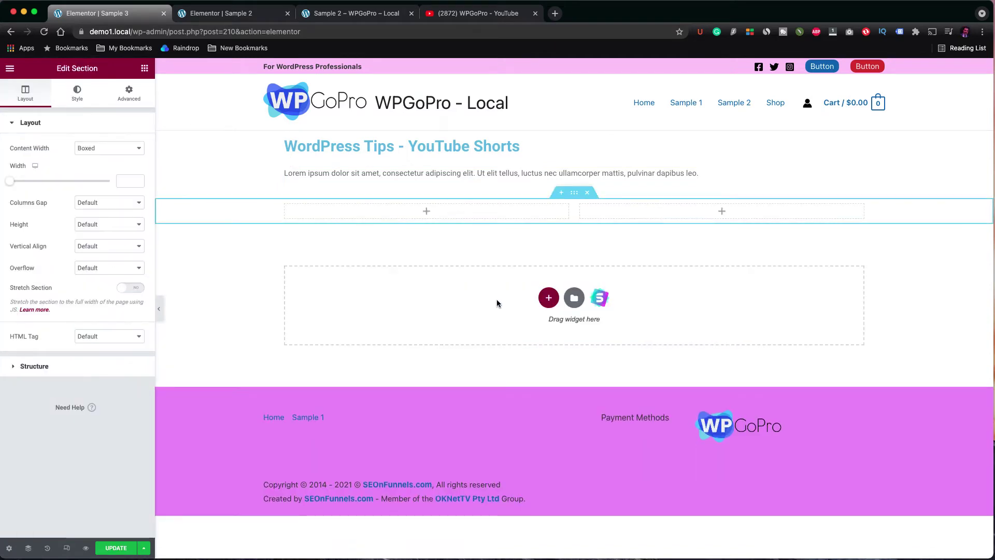
click(428, 214)
click(78, 112)
text(html)
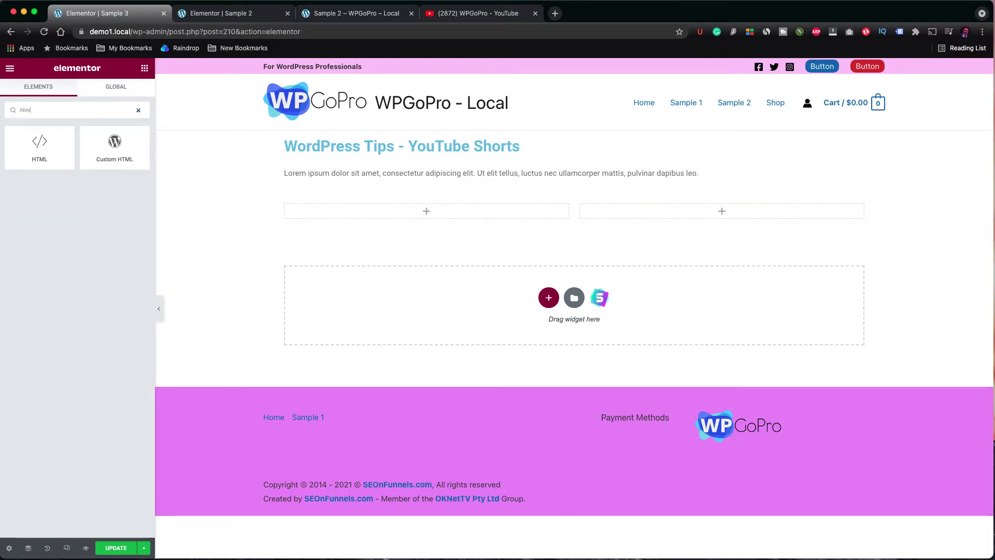
drag(40, 148, 391, 212)
Step: Open the channel's second Short in a new tab
click(492, 21)
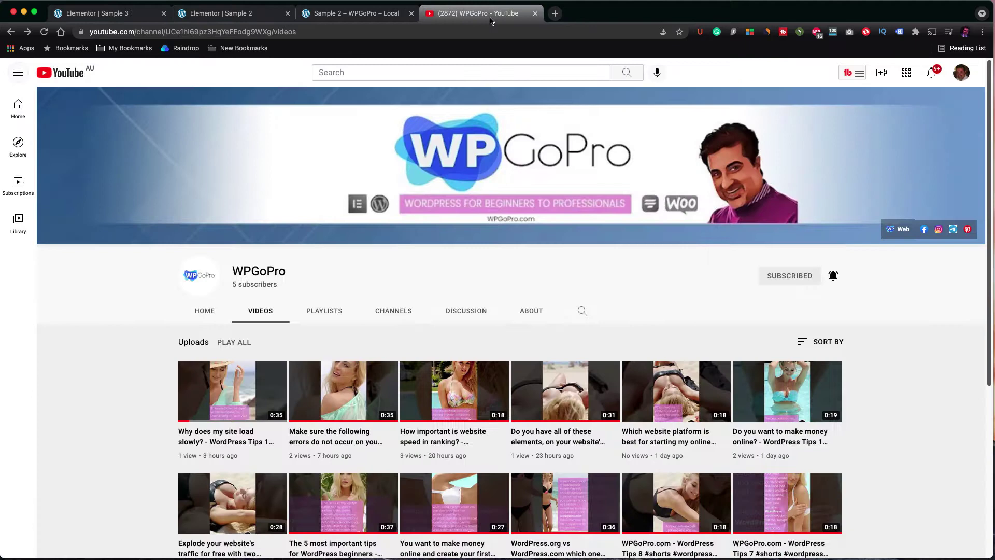
scroll(693, 263, down, 3)
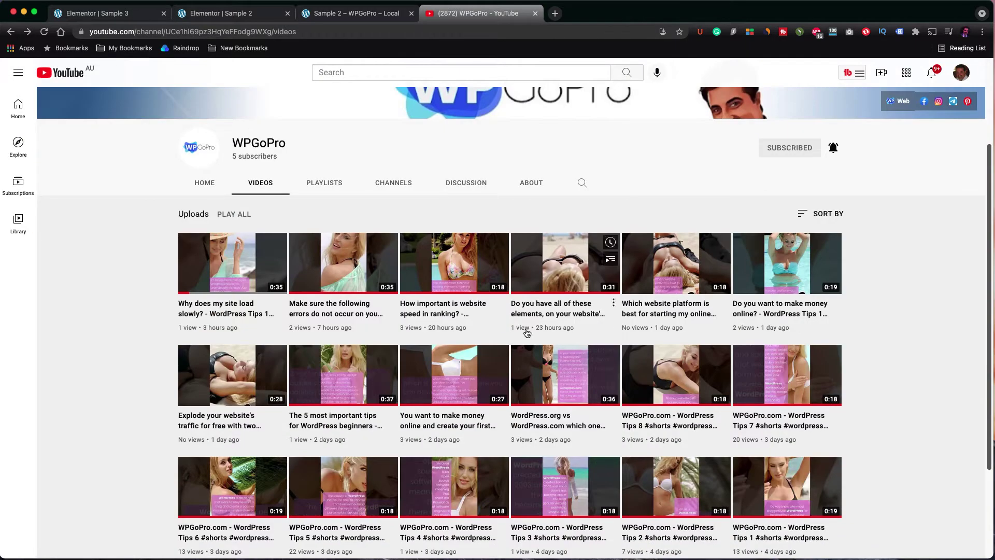
right_click(323, 267)
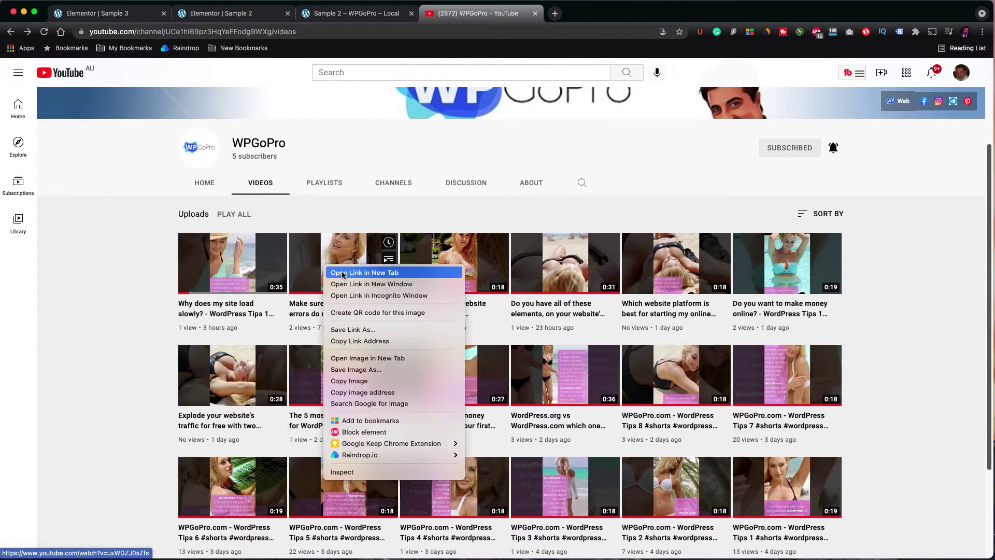
click(343, 273)
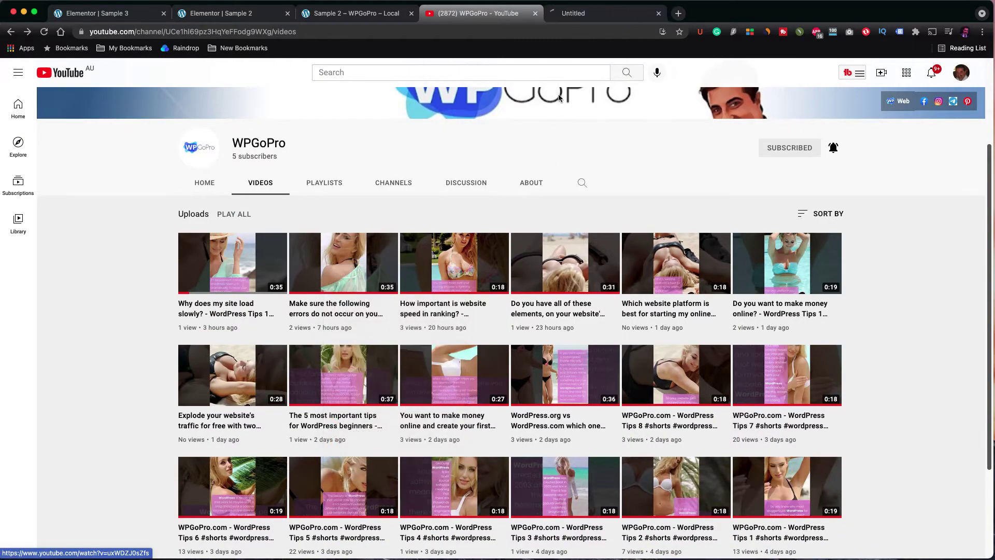
click(600, 17)
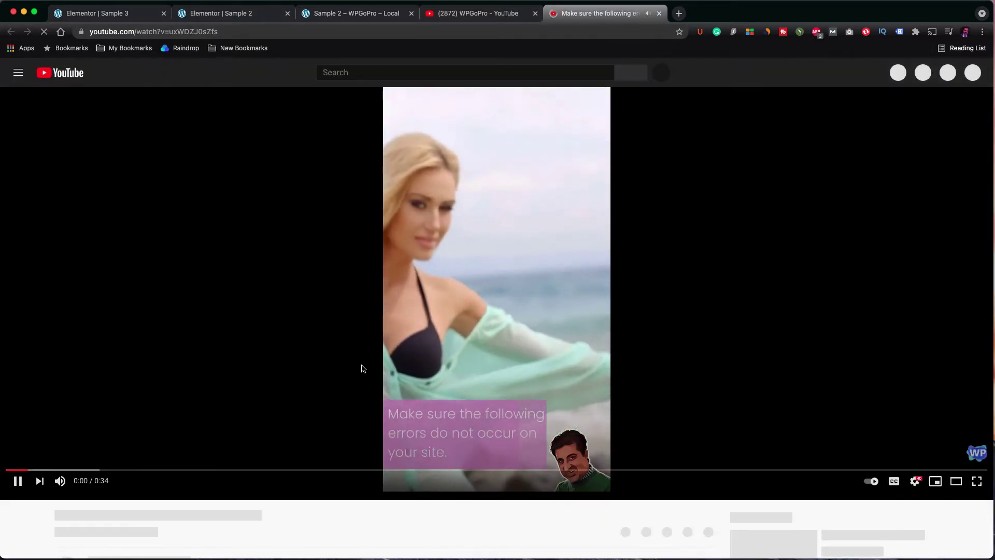
Step: Copy the Short's iframe code from its Share > Embed options
scroll(430, 346, down, 4)
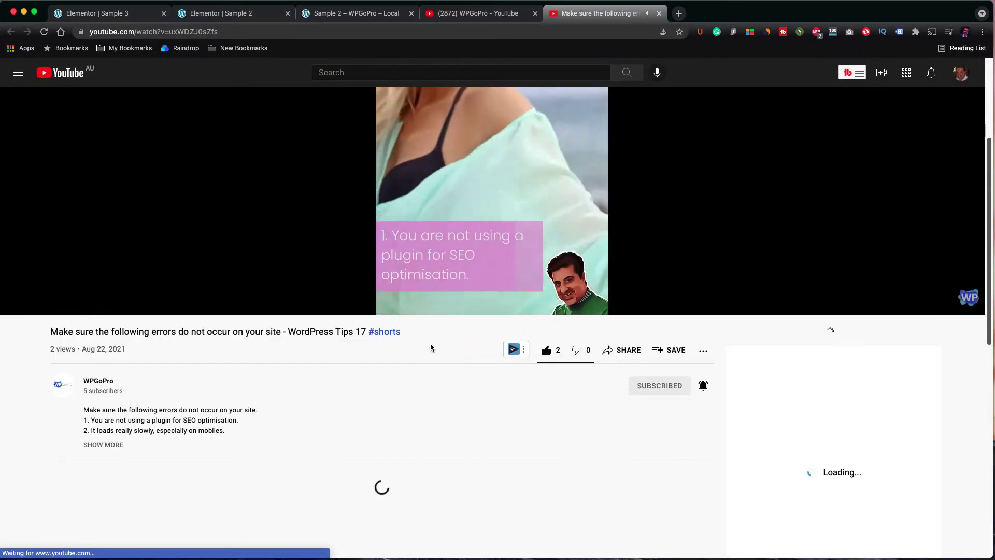
click(617, 329)
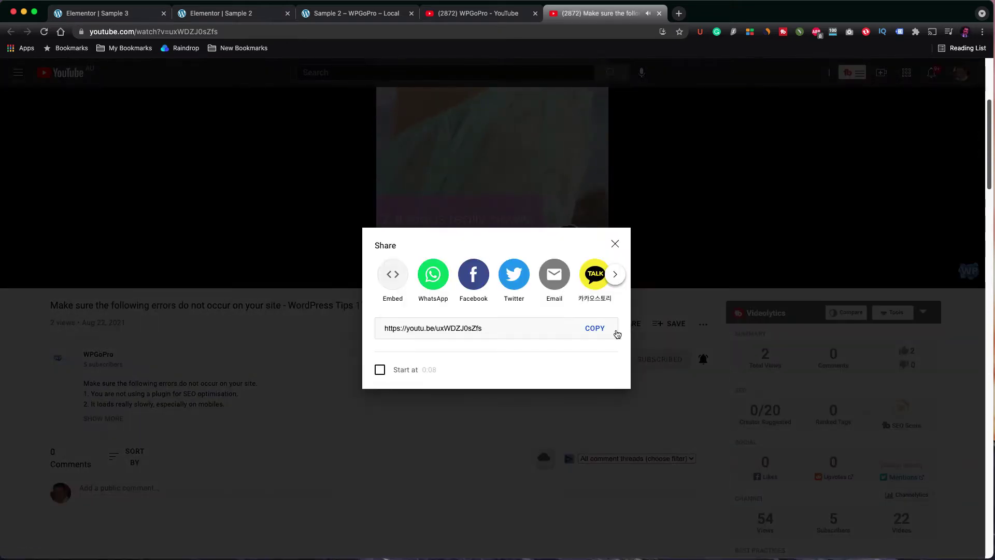
click(392, 274)
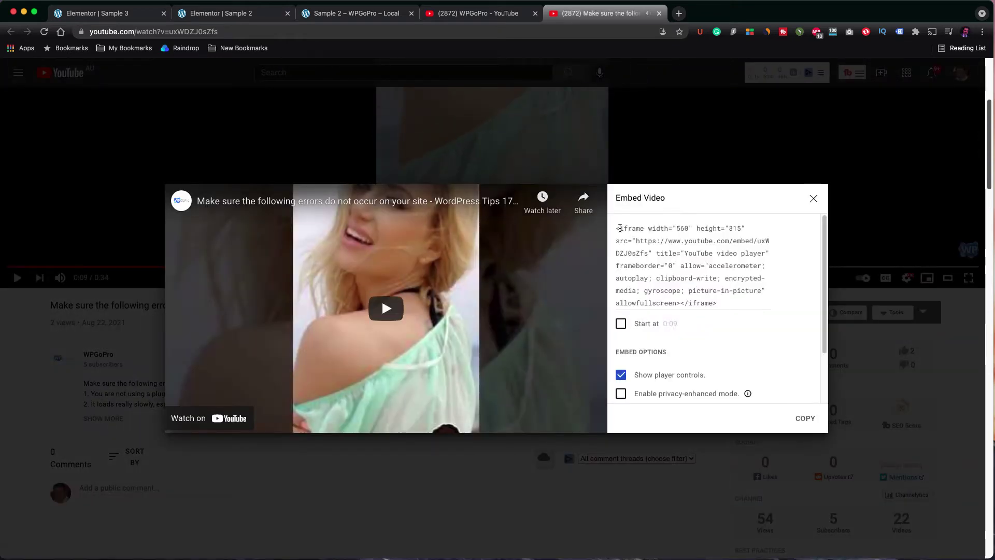
click(619, 229)
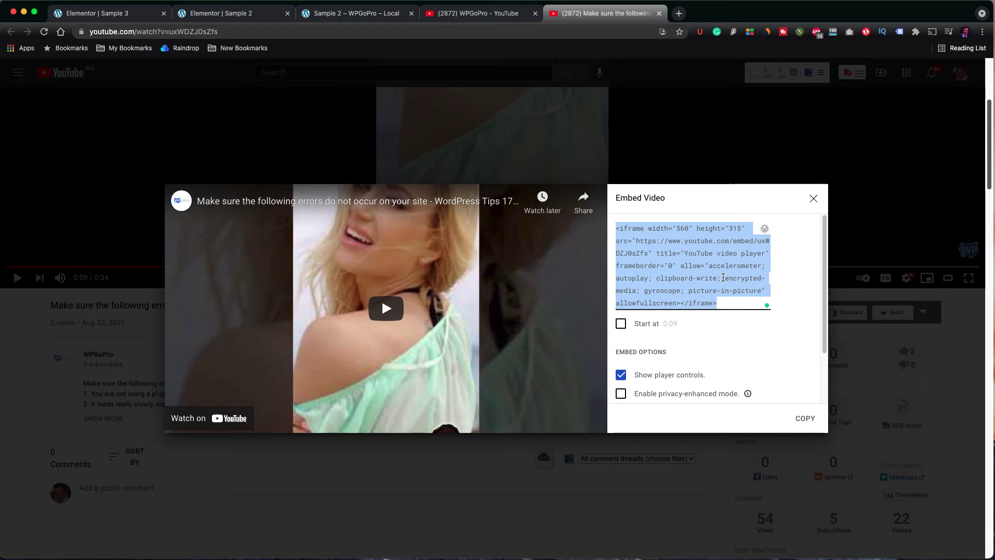
click(805, 418)
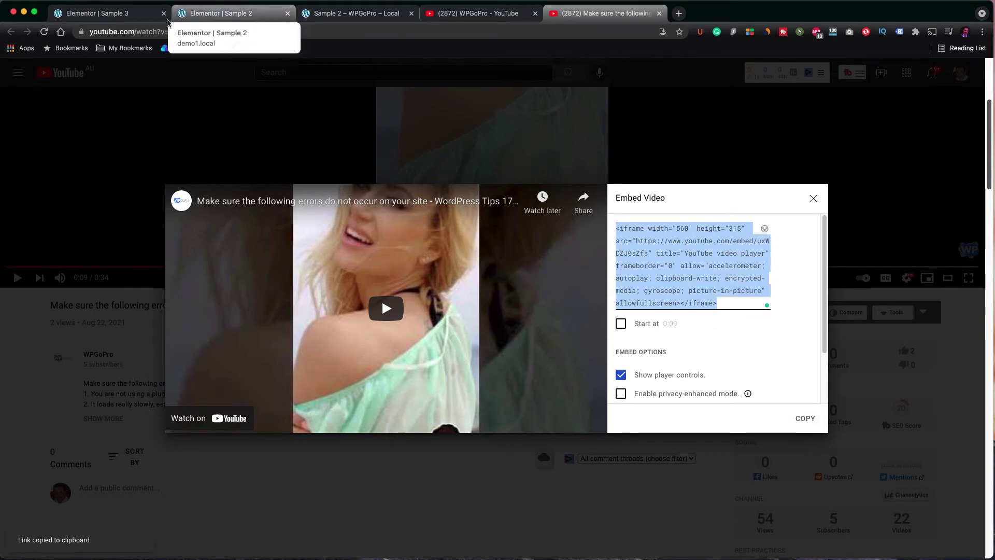
Step: Paste the iframe into the HTML widget and resize it to 315 wide by 360 high
click(166, 19)
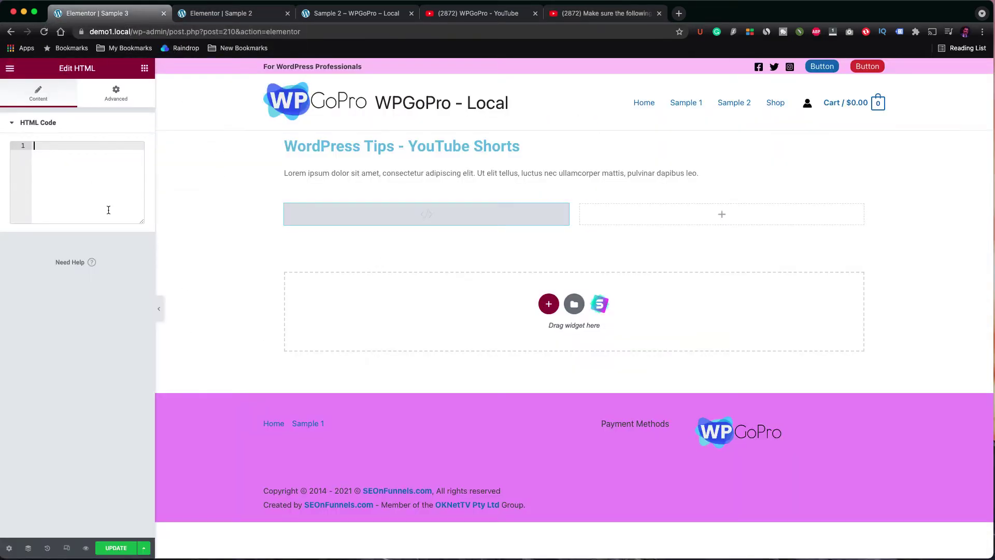
key(super+v)
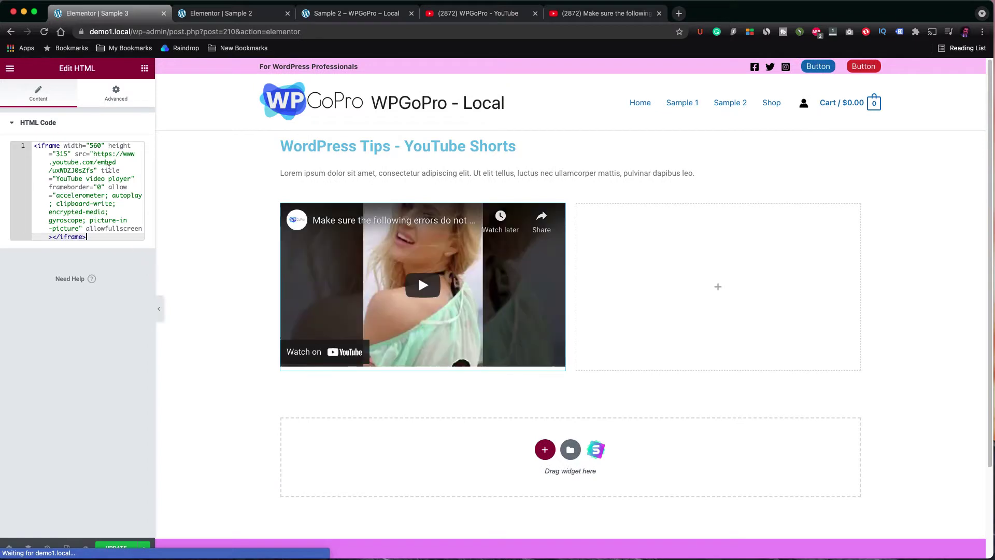
double_click(96, 145)
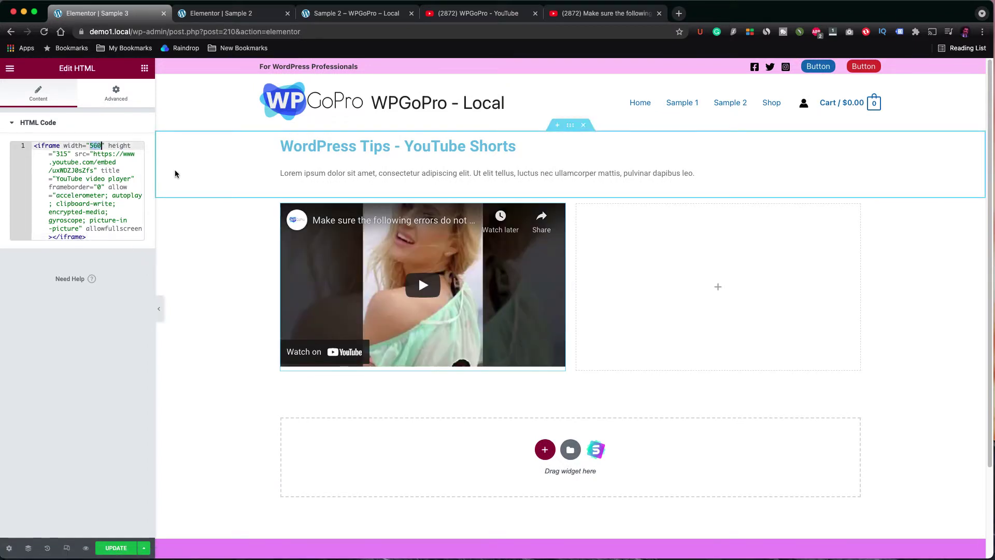
text(315)
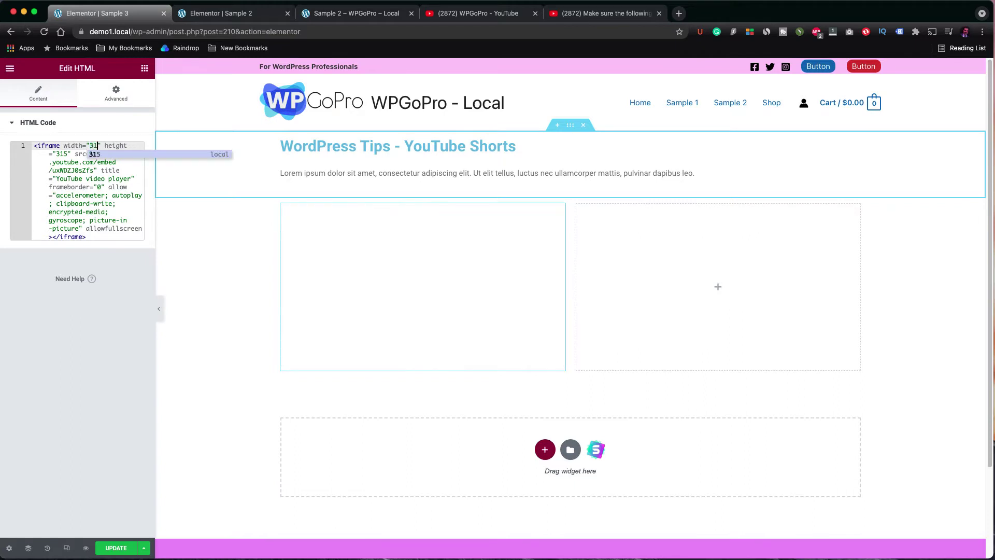
double_click(62, 154)
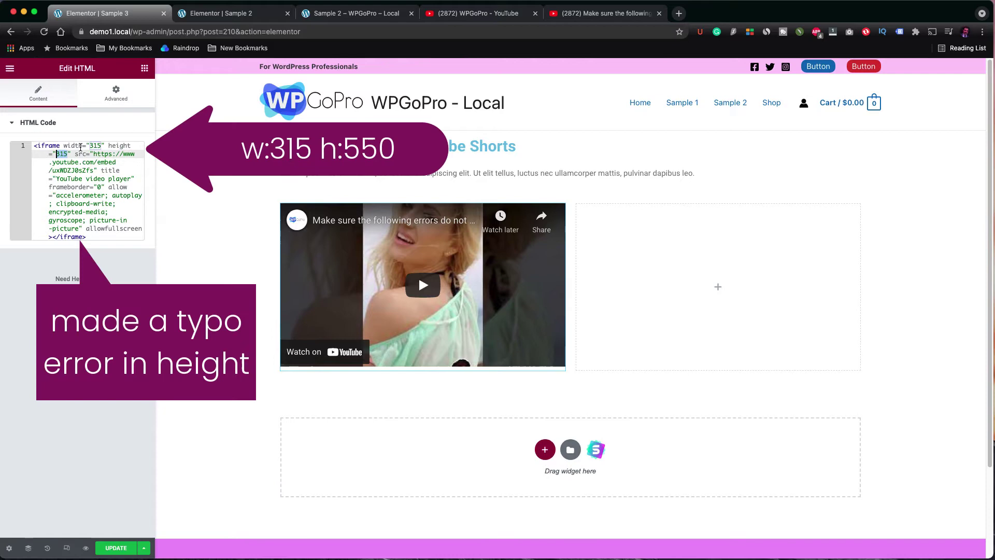
text(360)
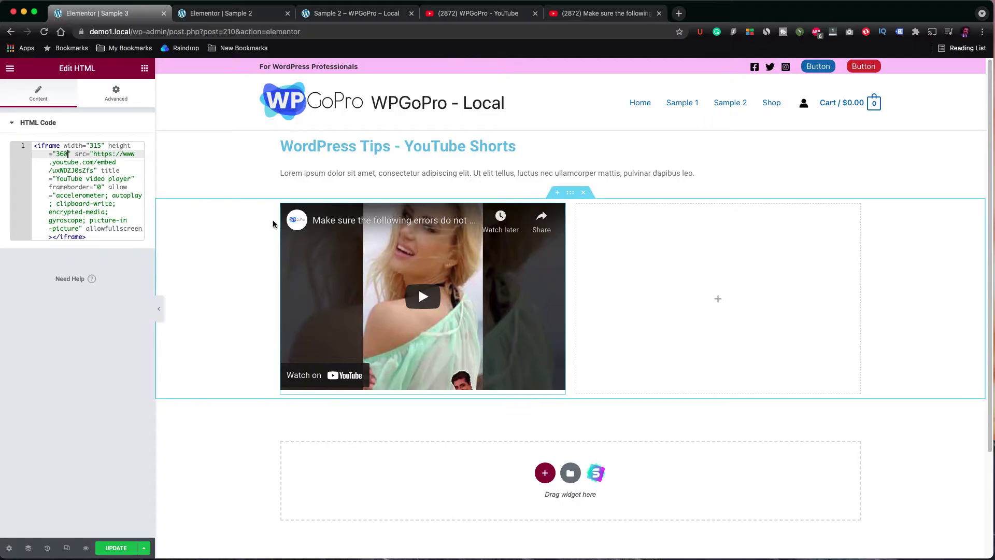
Step: Narrow the video's column to 33% width
click(281, 205)
click(127, 148)
text(33)
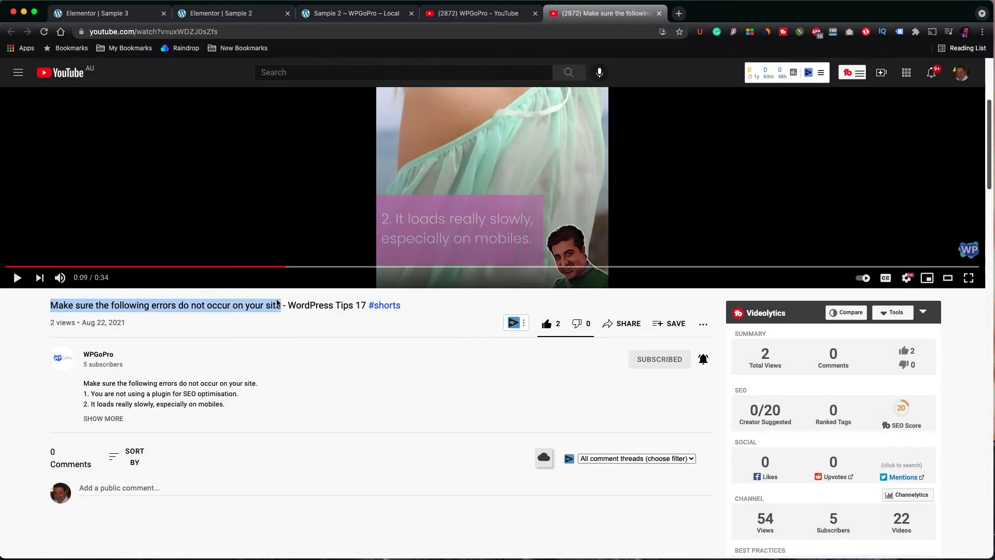
click(93, 13)
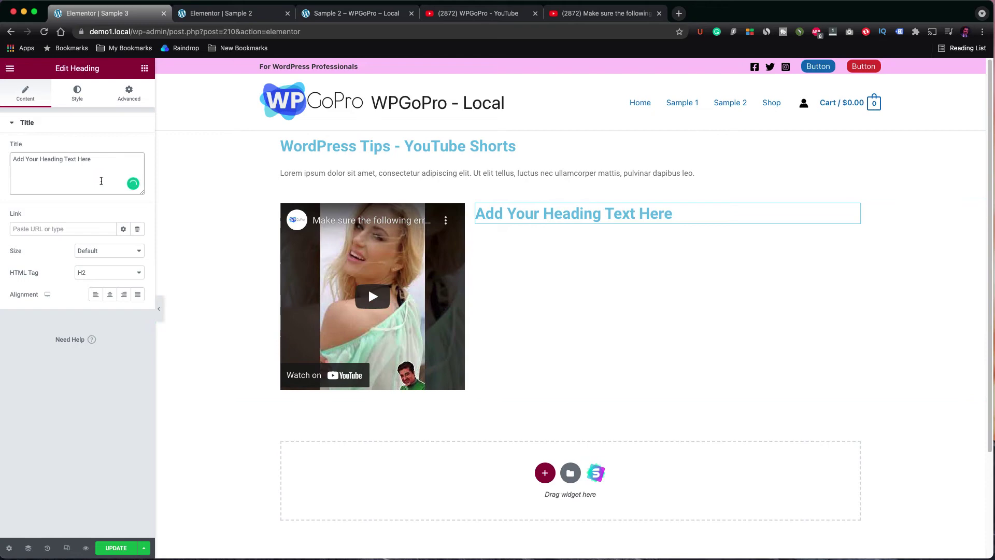
Step: Replace the heading text with the Short's title and copy the video's full description
key(ctrl+a)
key(ctrl+v)
key(super+9)
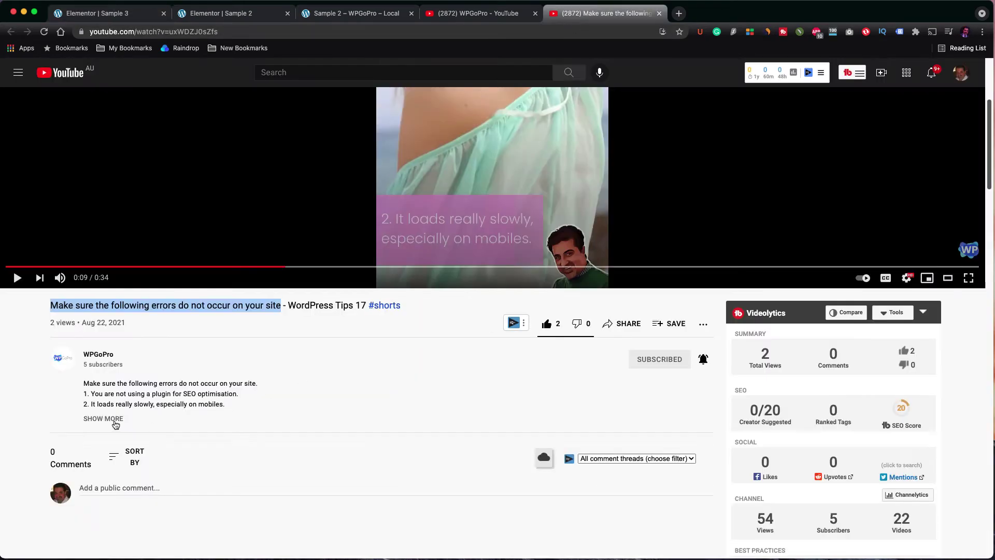
click(115, 419)
drag(223, 469, 80, 384)
key(super+1)
Step: Add a Text Editor block under the heading containing the video's description
click(145, 68)
drag(111, 215, 518, 269)
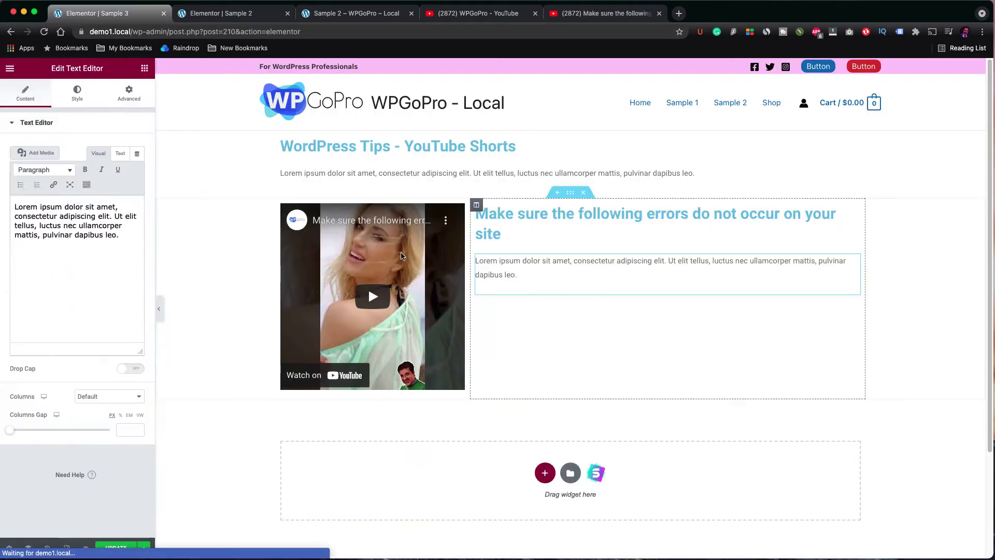
click(40, 230)
key(ctrl+a)
key(ctrl+v)
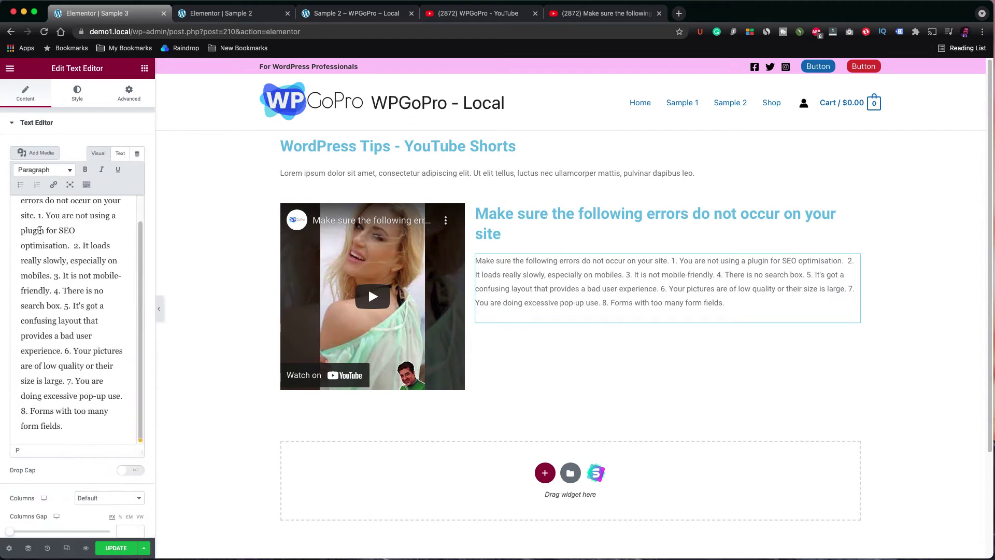
Step: Put numbered tips 1 through 7 each on their own paragraph
click(38, 215)
key(Return)
click(52, 238)
key(Return)
click(105, 276)
key(Return)
click(122, 314)
key(Return)
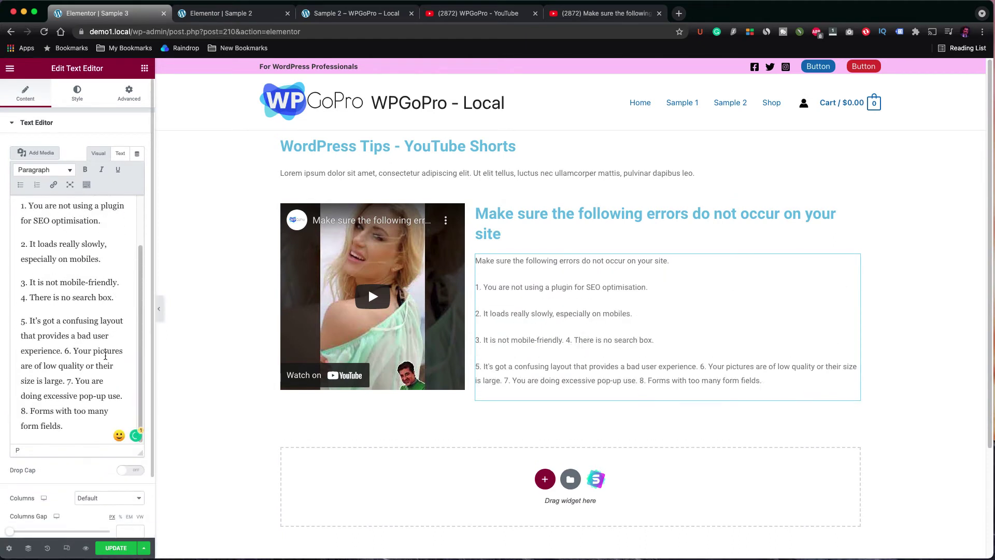
click(21, 298)
key(Return)
click(65, 359)
key(Return)
click(20, 414)
key(Return)
click(134, 554)
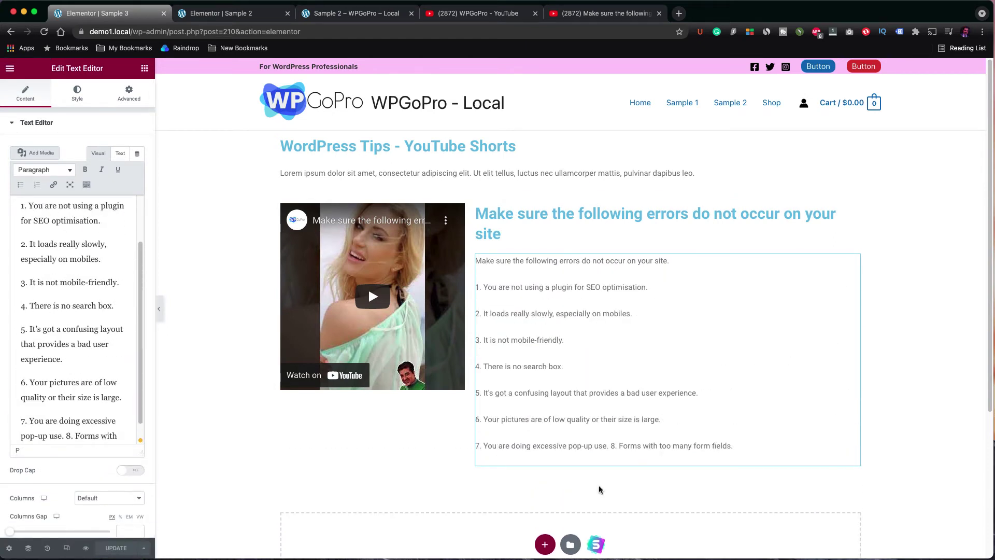
Step: Give the video column 29% width and a linked 22 px margin, then update the page
click(282, 205)
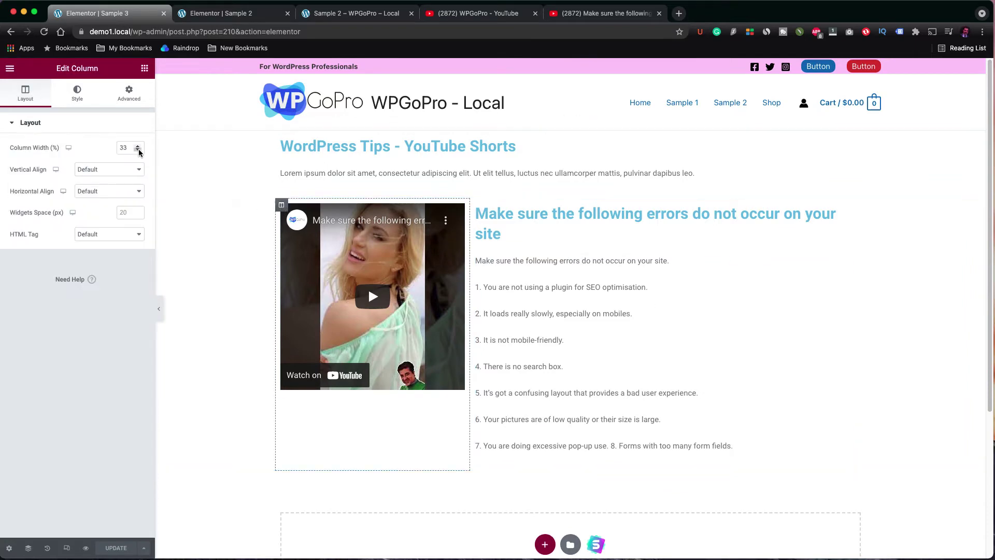
text(29)
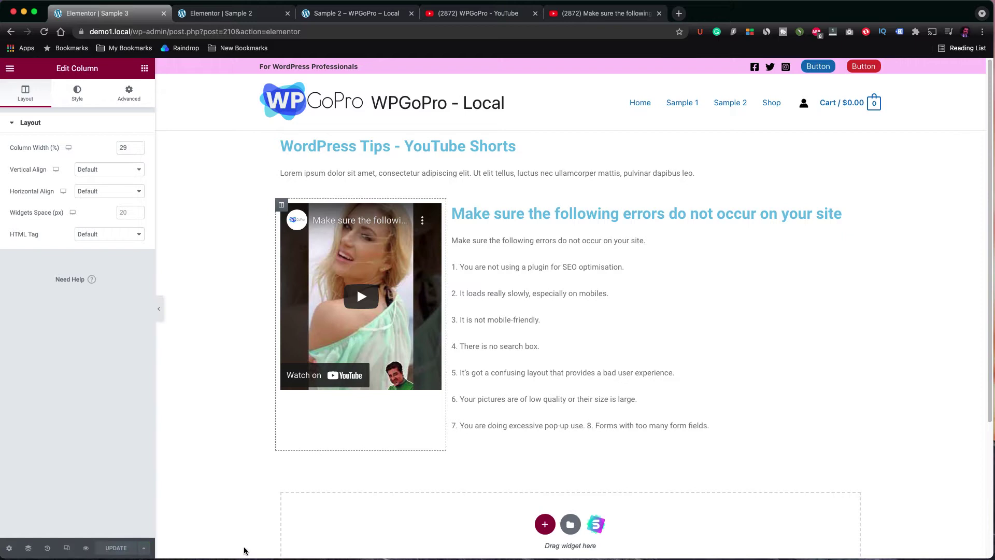
click(135, 100)
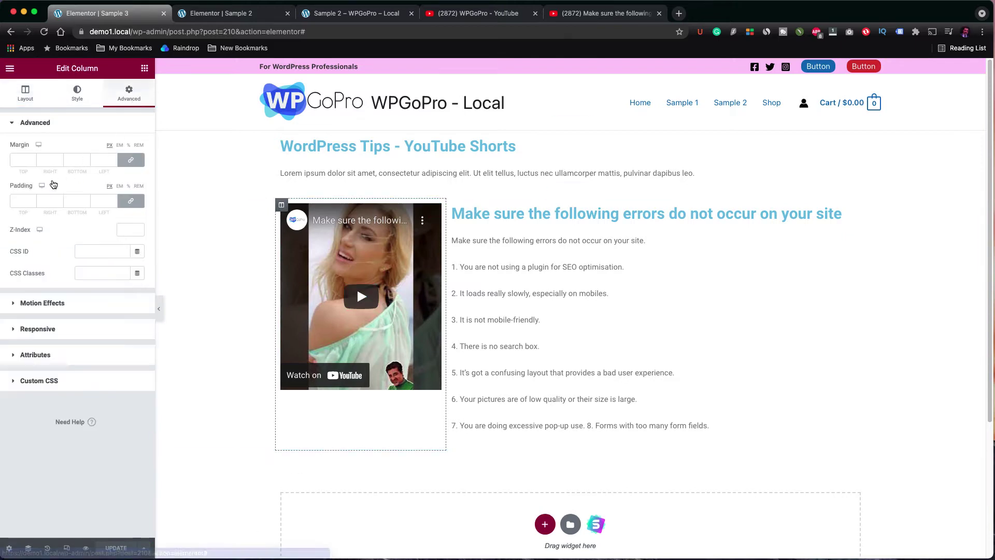
click(22, 159)
text(22)
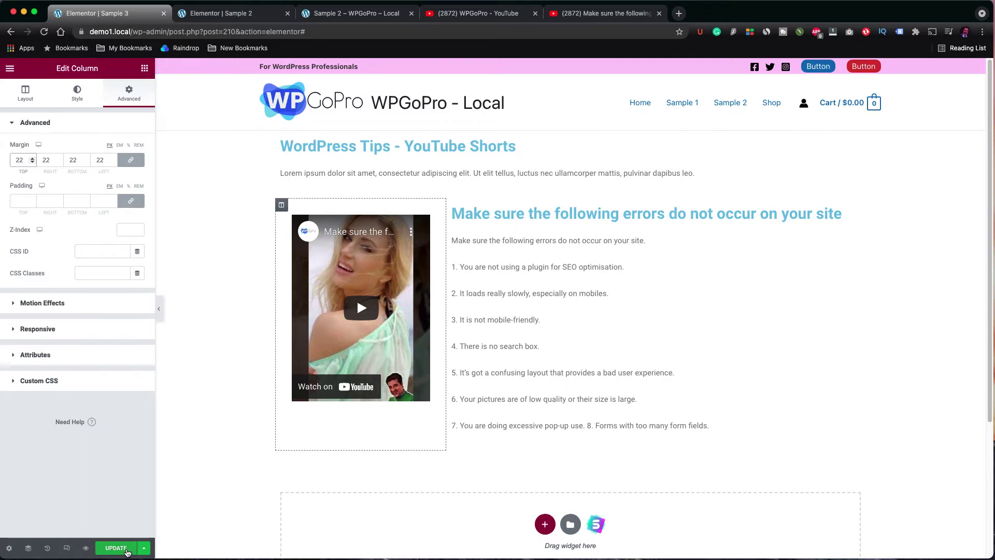
click(116, 548)
Step: Open the live Sample 3 page in a new tab and play its embedded Short
click(11, 69)
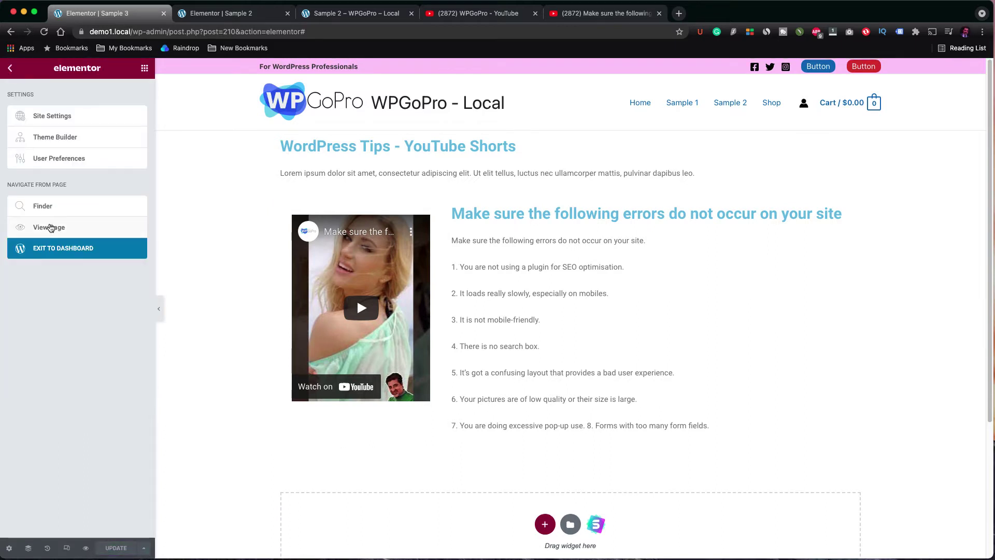
right_click(50, 228)
click(77, 234)
click(234, 13)
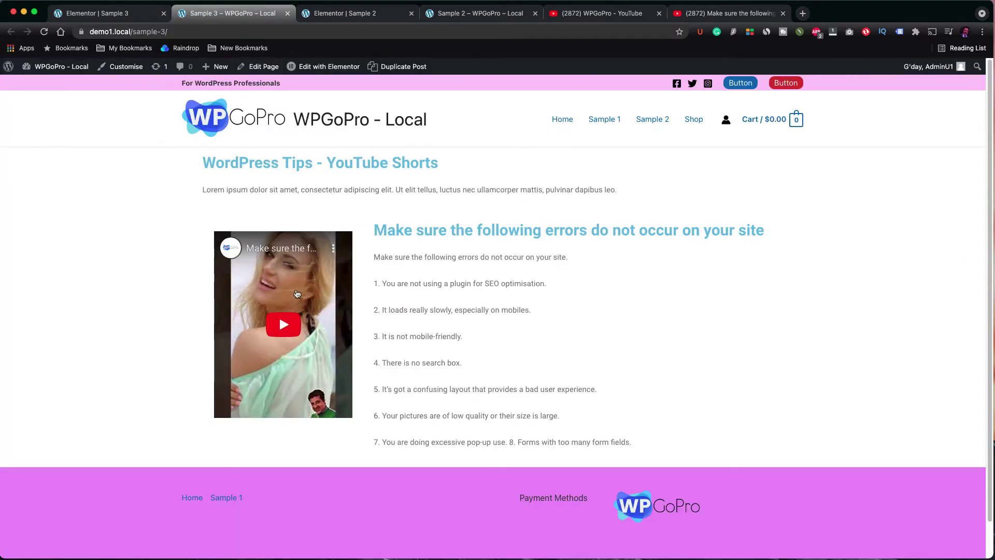
click(297, 294)
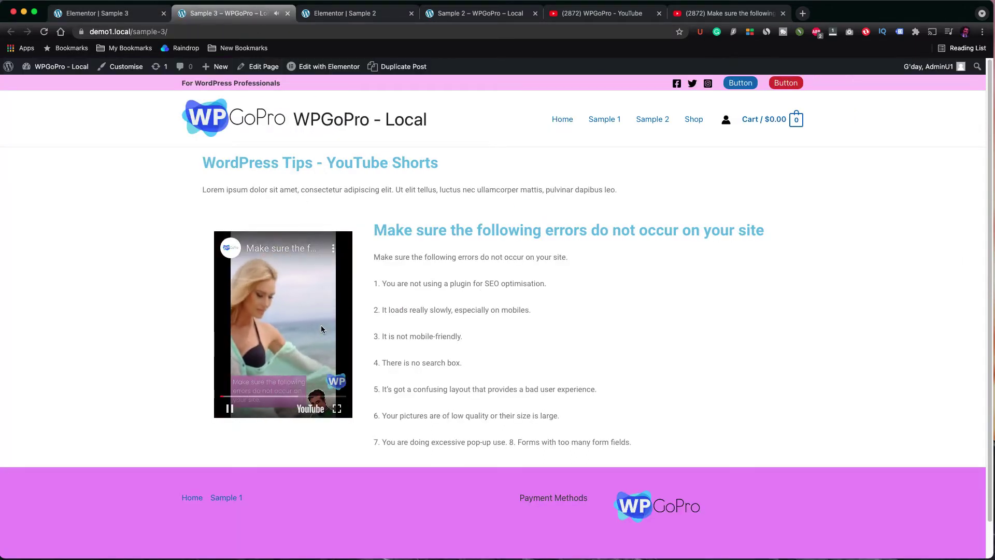
click(145, 15)
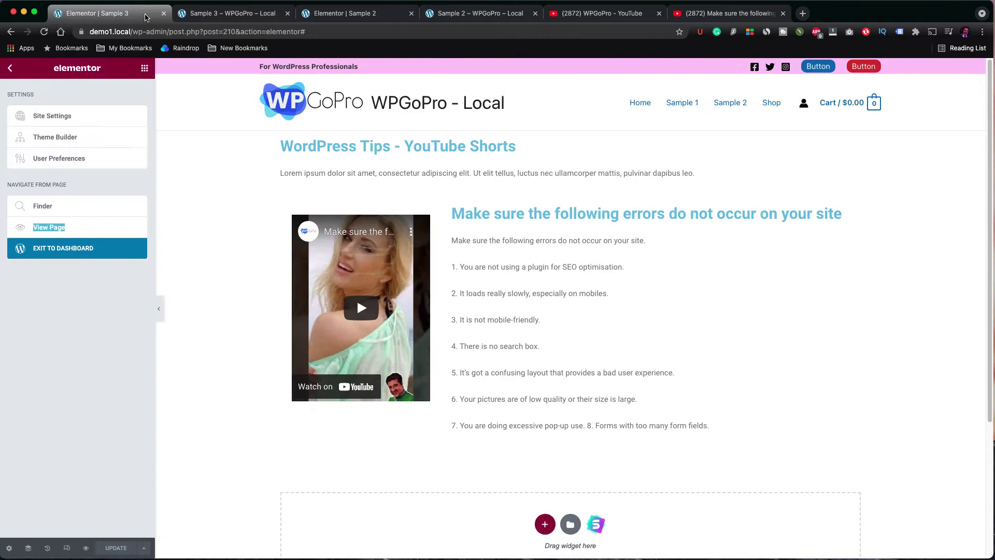
Step: Change the HTML widget's iframe height from 360 to 560
click(10, 68)
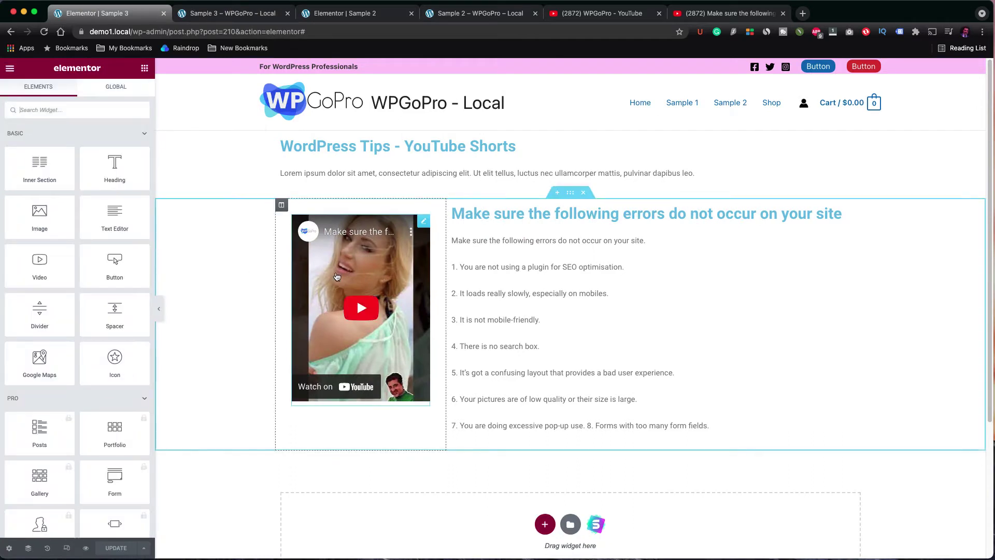
click(423, 222)
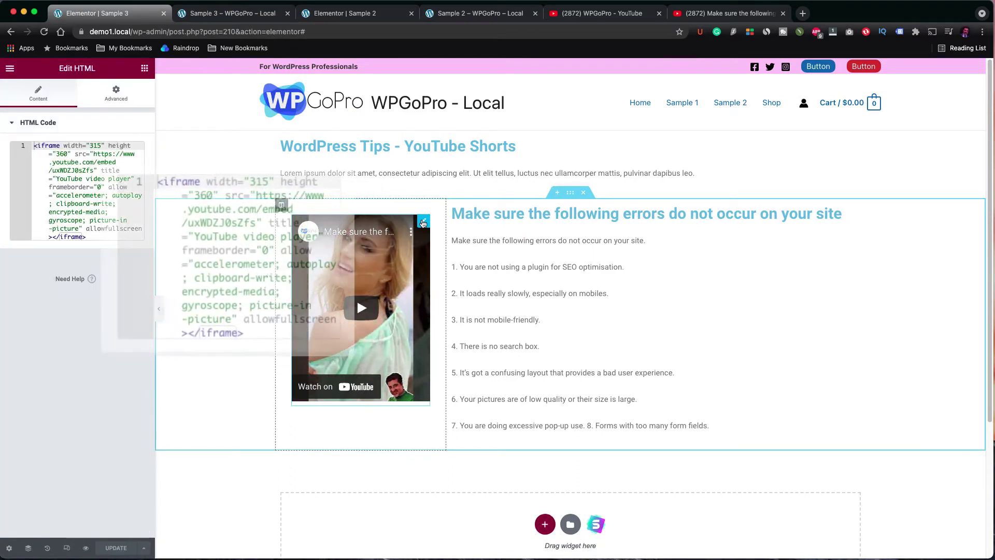
click(82, 162)
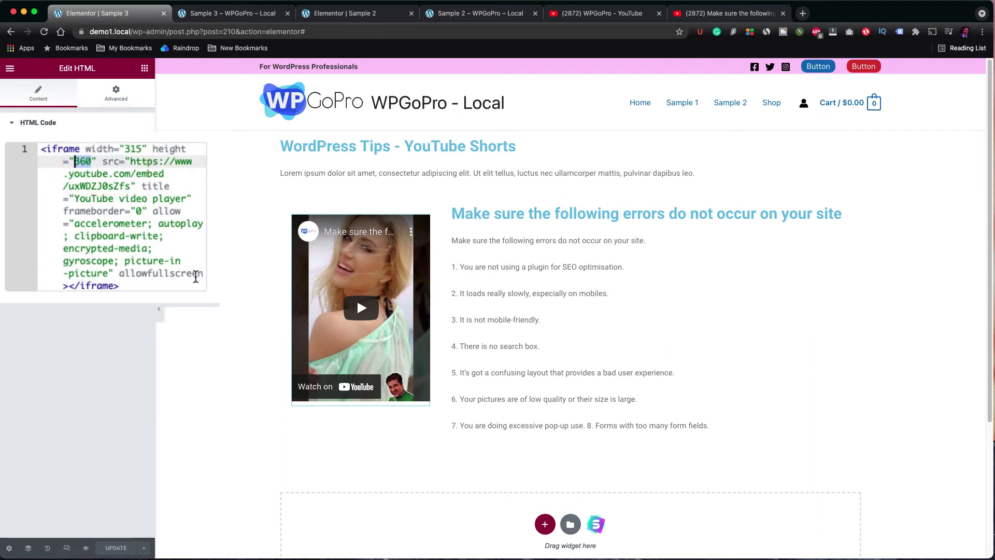
text(560)
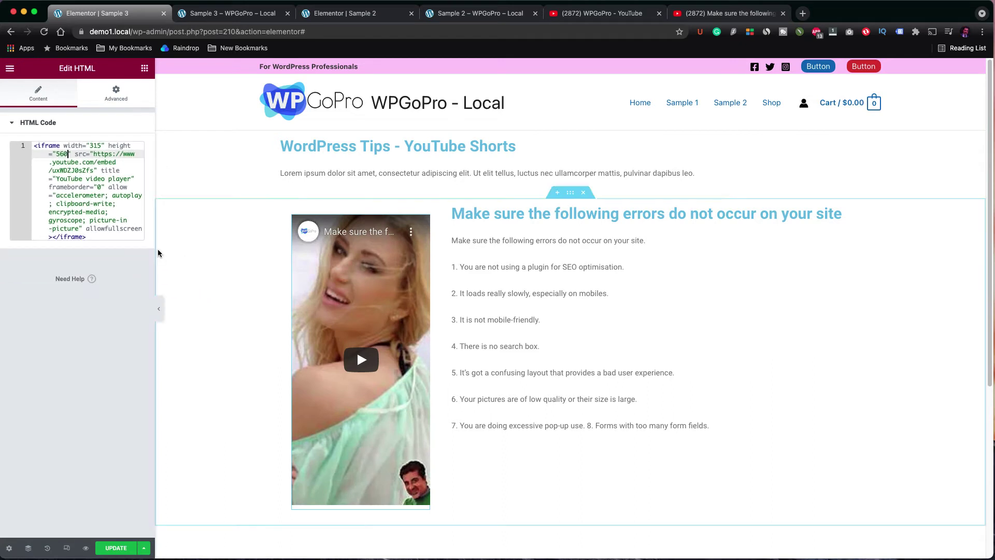
Step: Reload the live Sample 3 page to check the taller video
click(259, 17)
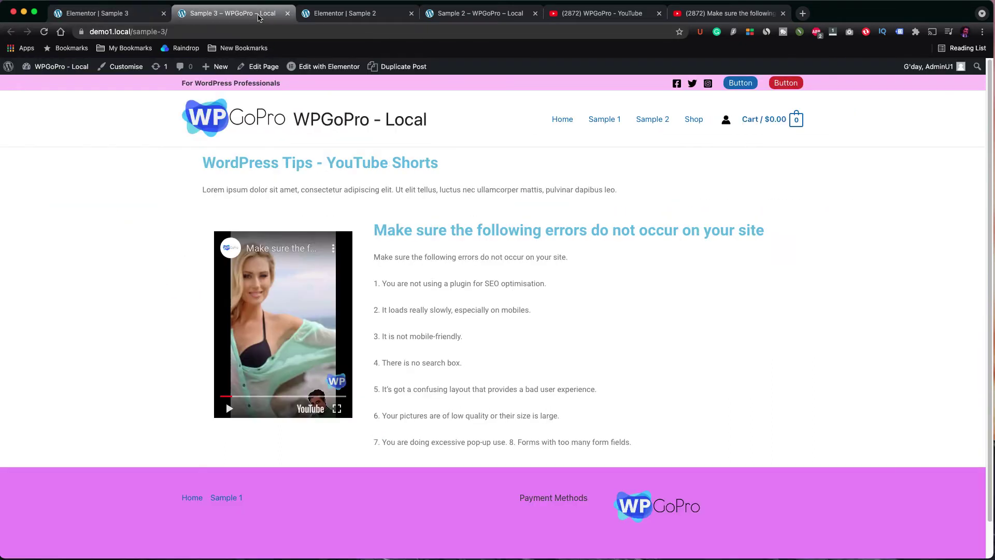
right_click(875, 189)
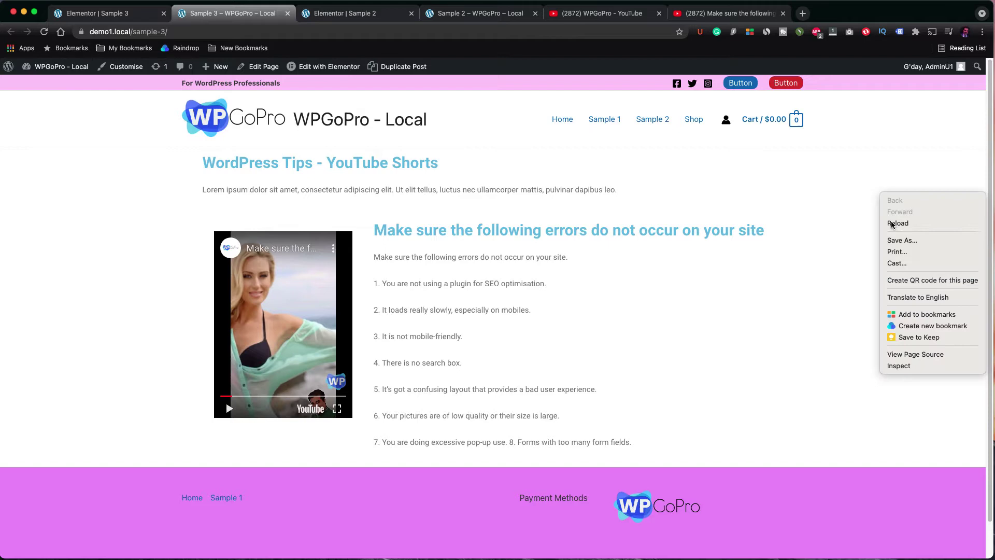
click(891, 222)
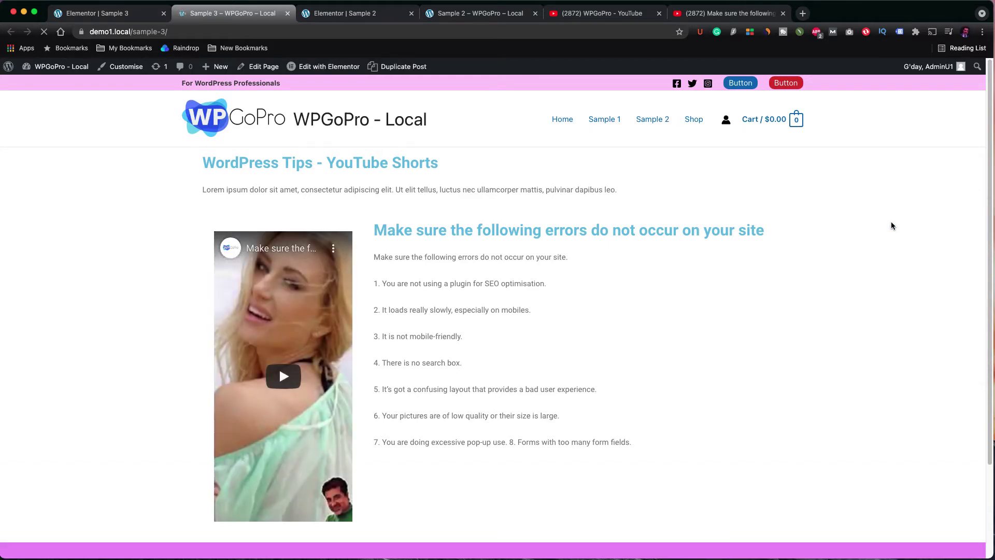
click(111, 13)
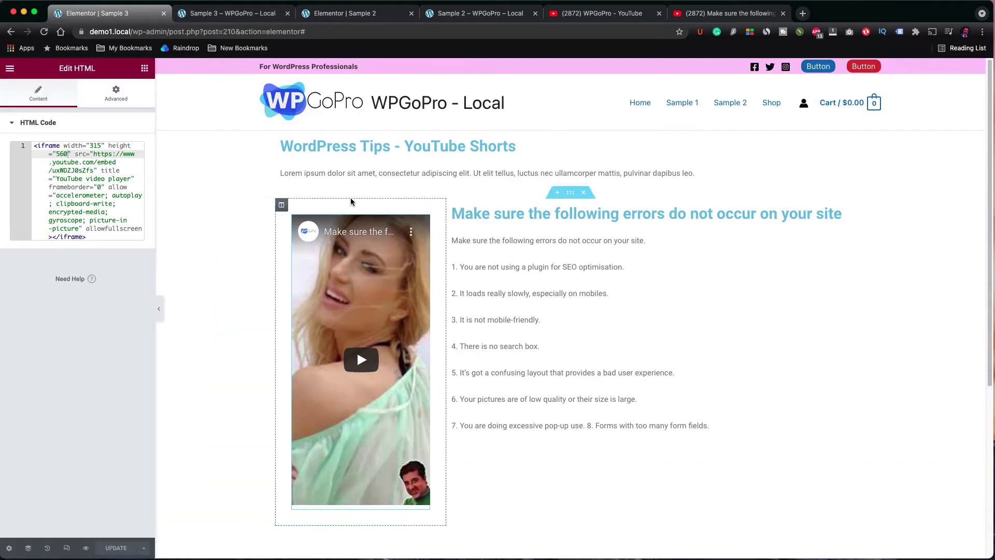
Step: Change the video column's width from 29 to 33 and save
click(281, 204)
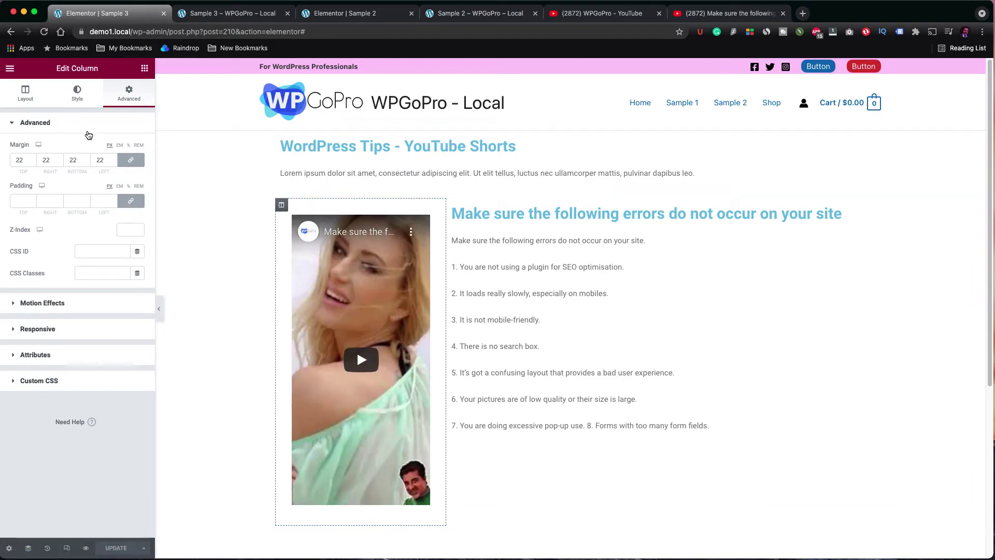
click(25, 93)
double_click(130, 148)
text(33)
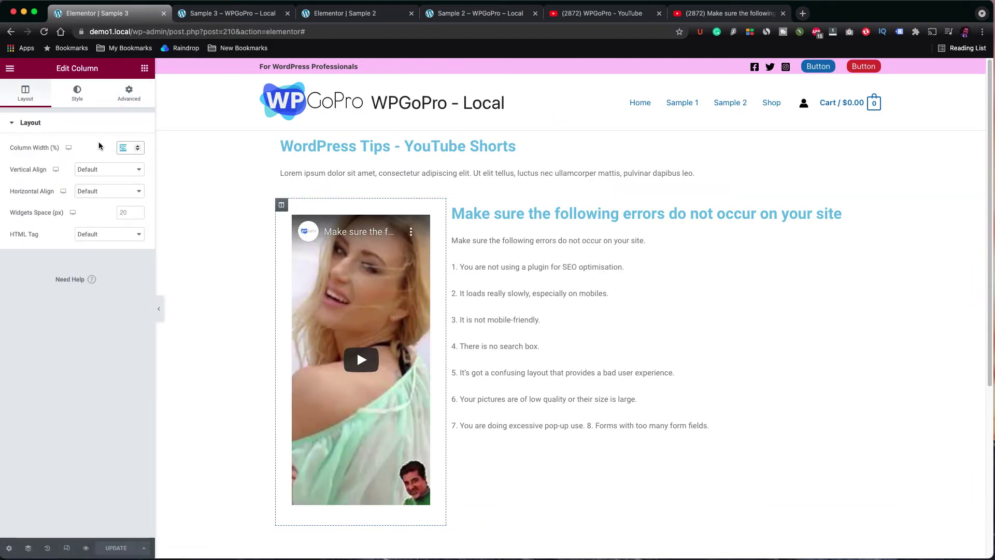
click(130, 552)
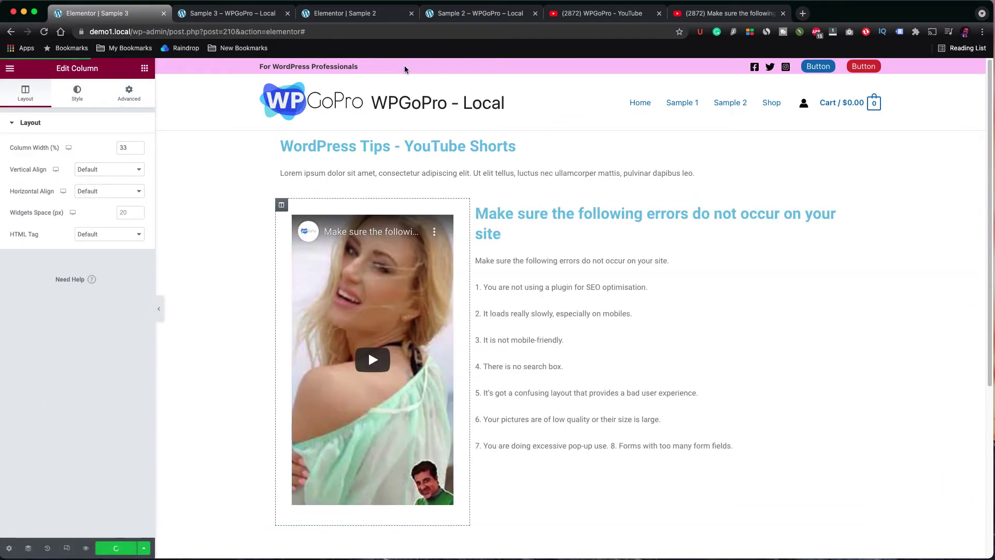
Step: Reload the live page and play the Short to check the wider column
click(249, 13)
right_click(873, 235)
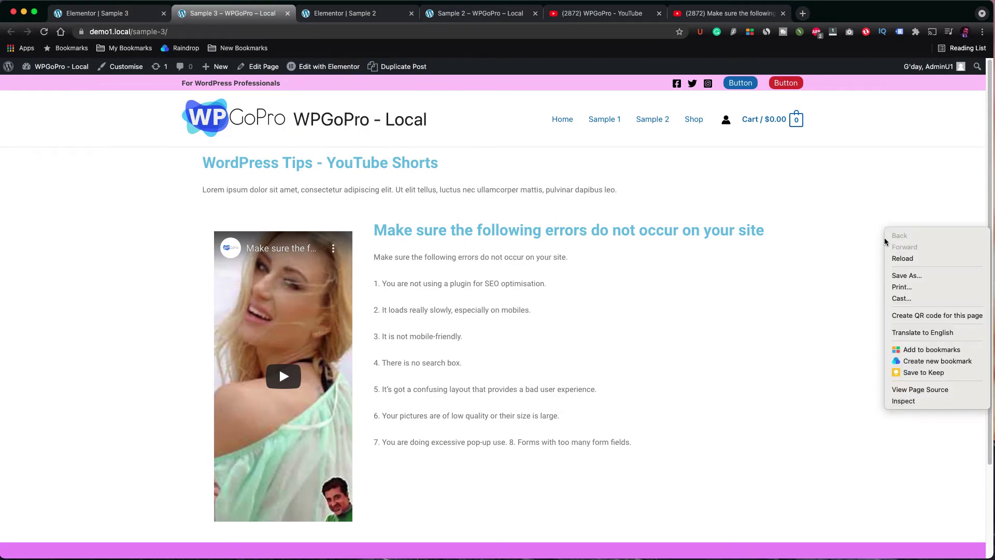
click(902, 258)
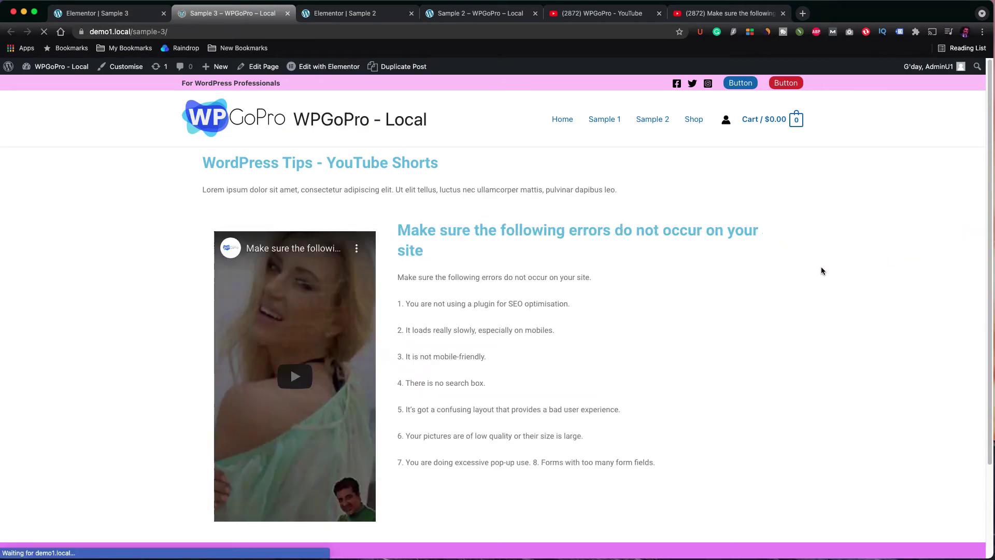
click(294, 376)
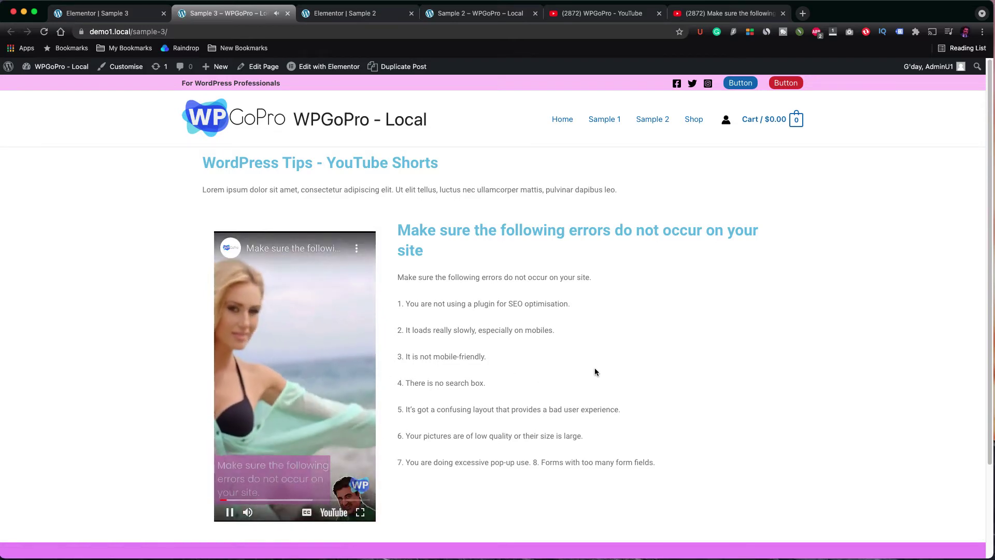
click(151, 16)
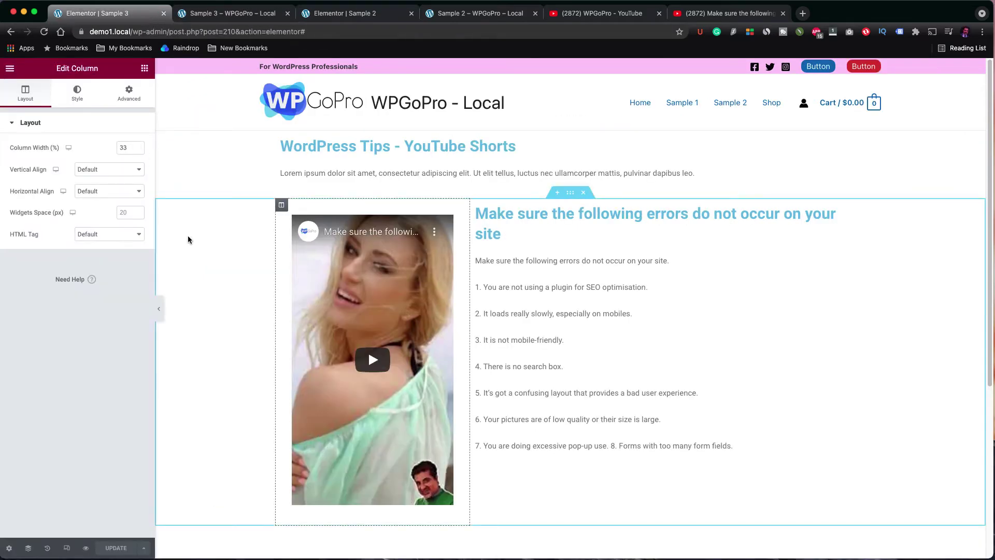
Step: Add a one-column section below the video containing a Spacer widget
scroll(188, 239, down, 3)
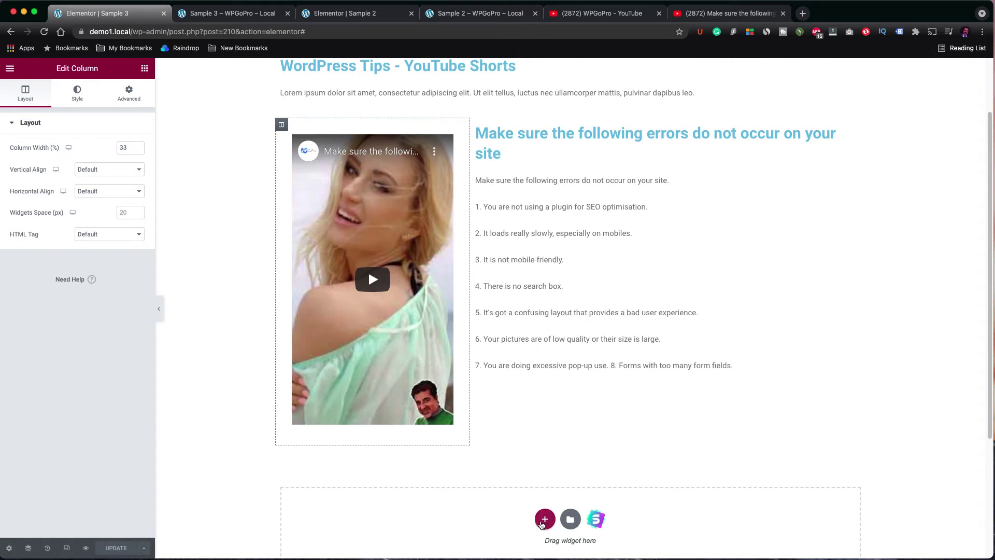
click(542, 524)
click(428, 544)
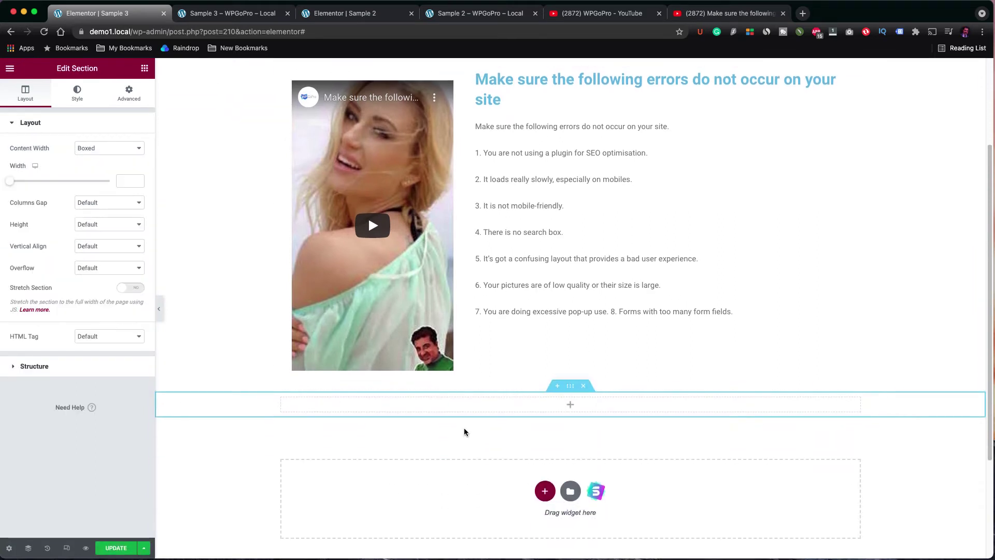
click(144, 68)
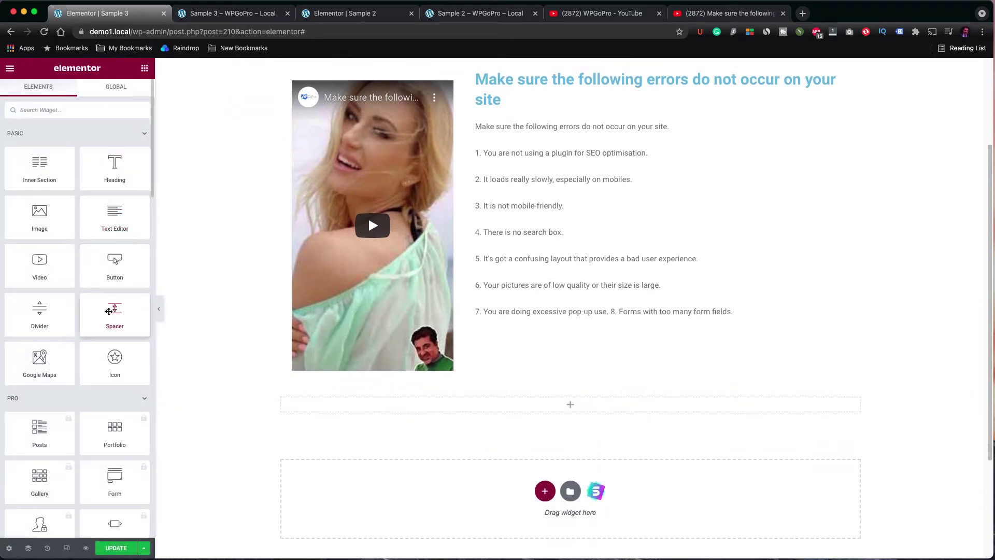
drag(109, 311, 530, 405)
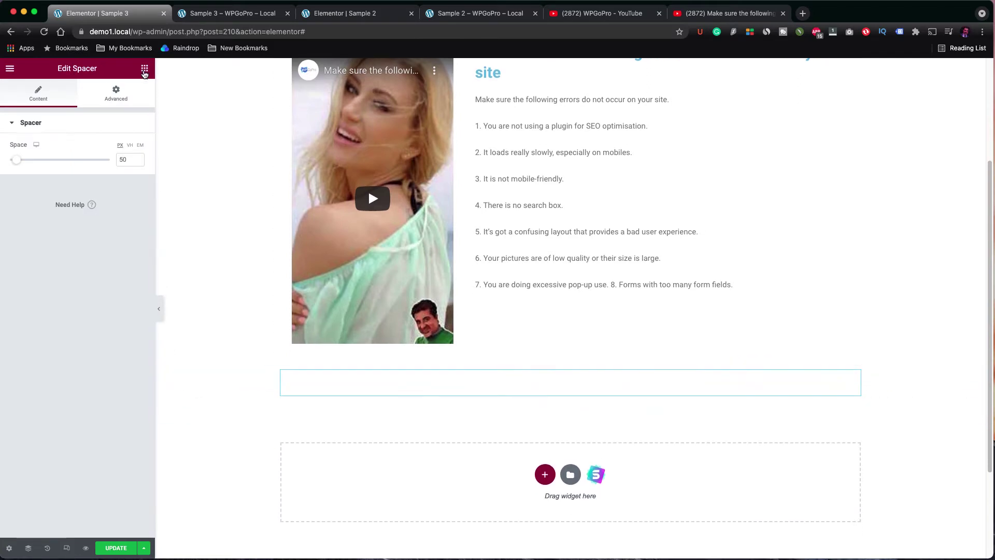
Step: Add the heading 'WordPress Tips - YouTube Shorts Library' and a three-column section beneath it
click(144, 69)
drag(113, 163, 406, 403)
drag(477, 416, 284, 414)
text(Wor)
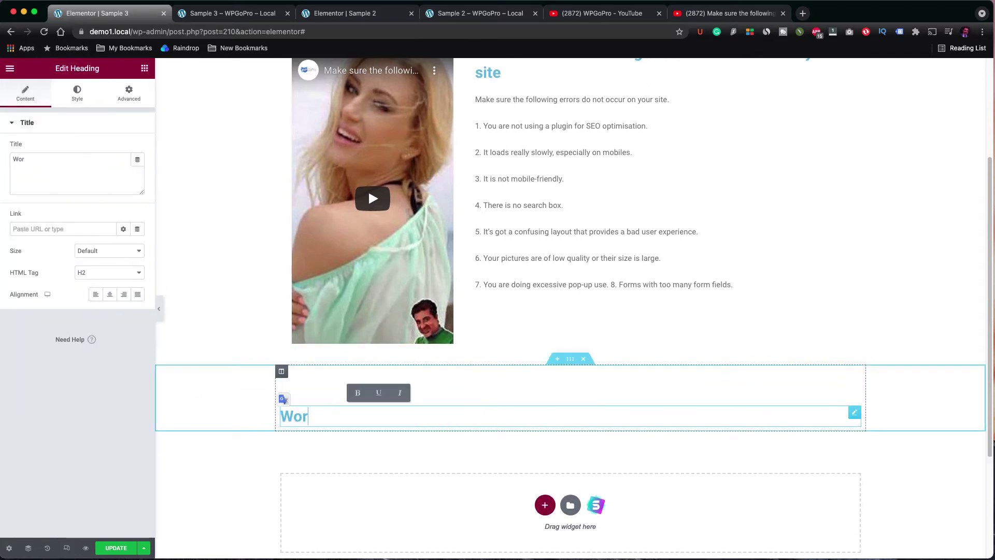
text(dPress Tips - YouTube Shorts Libra)
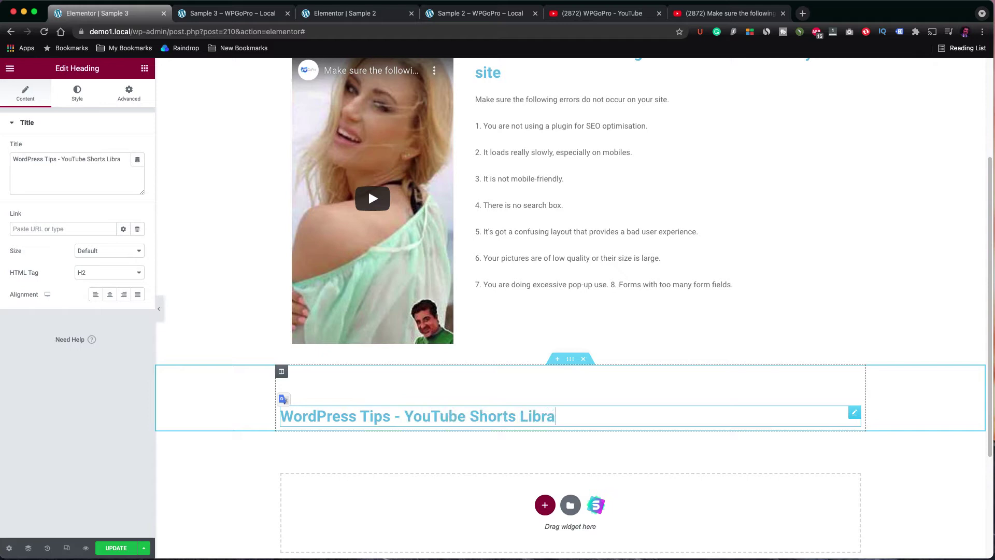
text(ry)
click(545, 506)
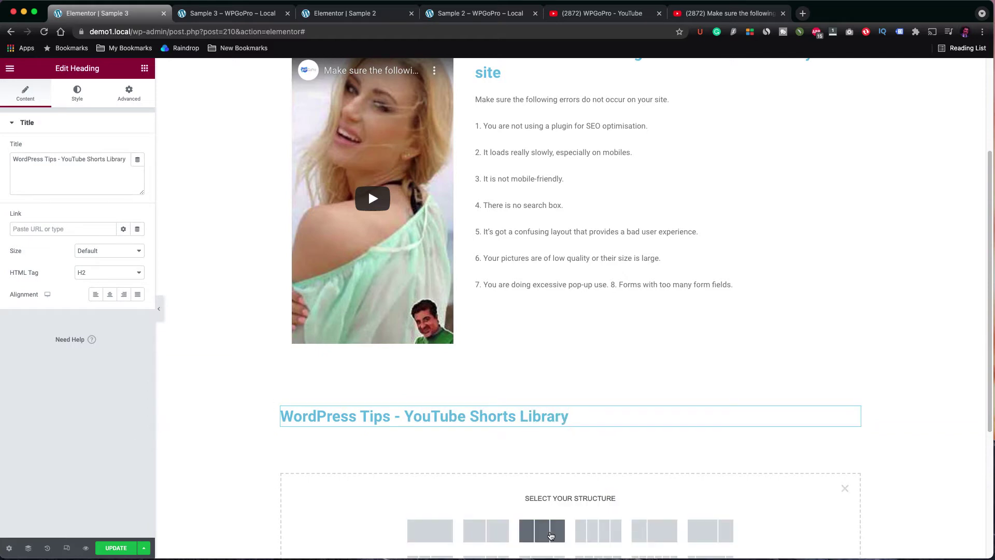
click(551, 536)
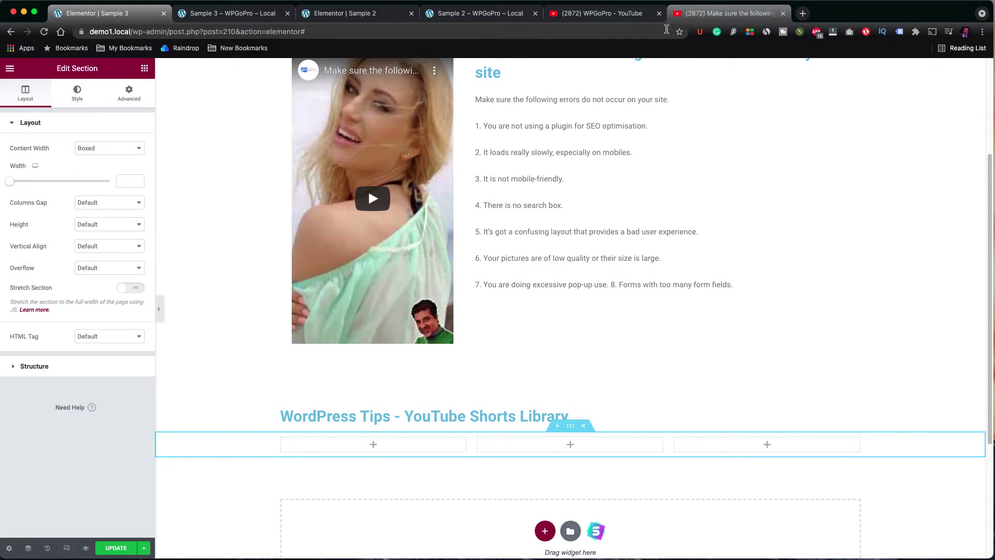
Step: Drag an HTML widget into the Shorts Library's first column
click(145, 68)
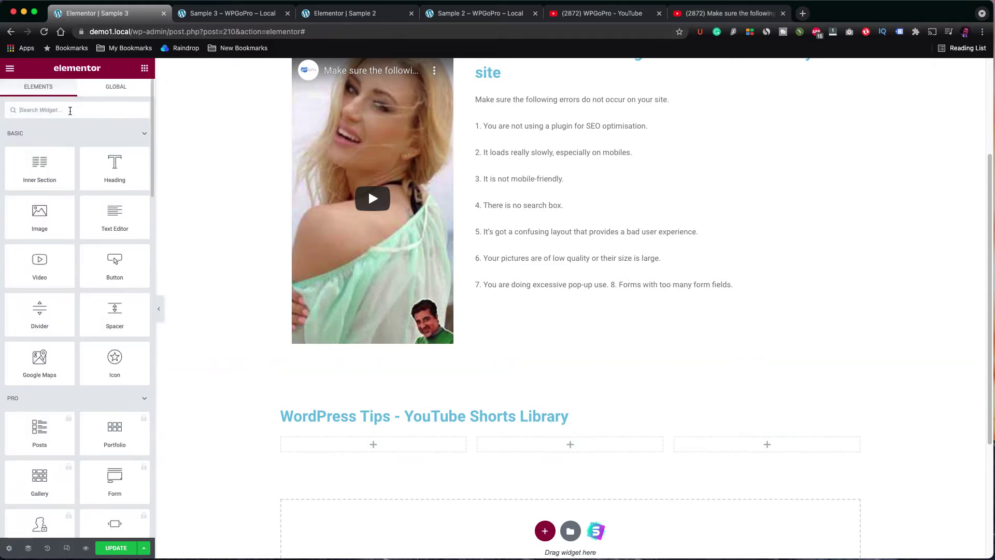
text(html)
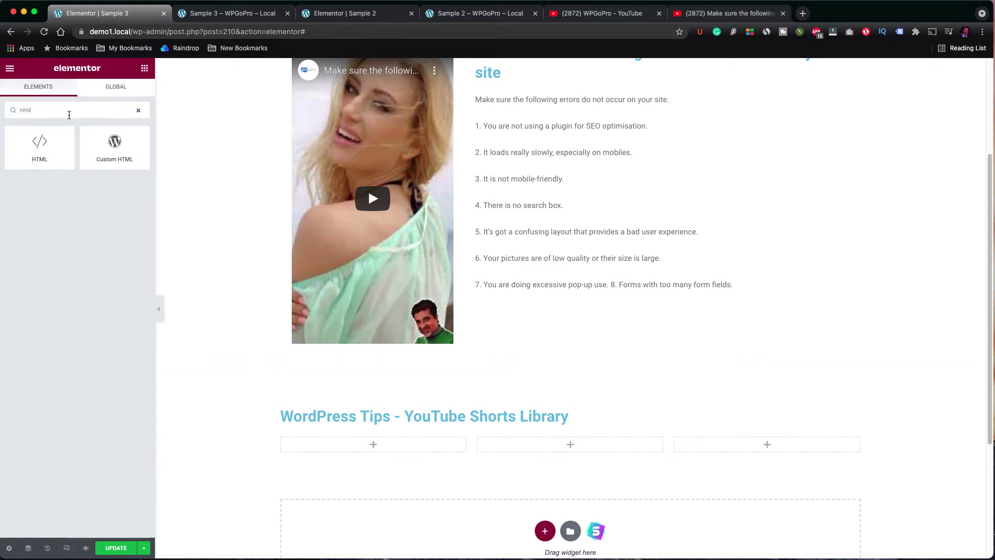
drag(67, 165, 366, 441)
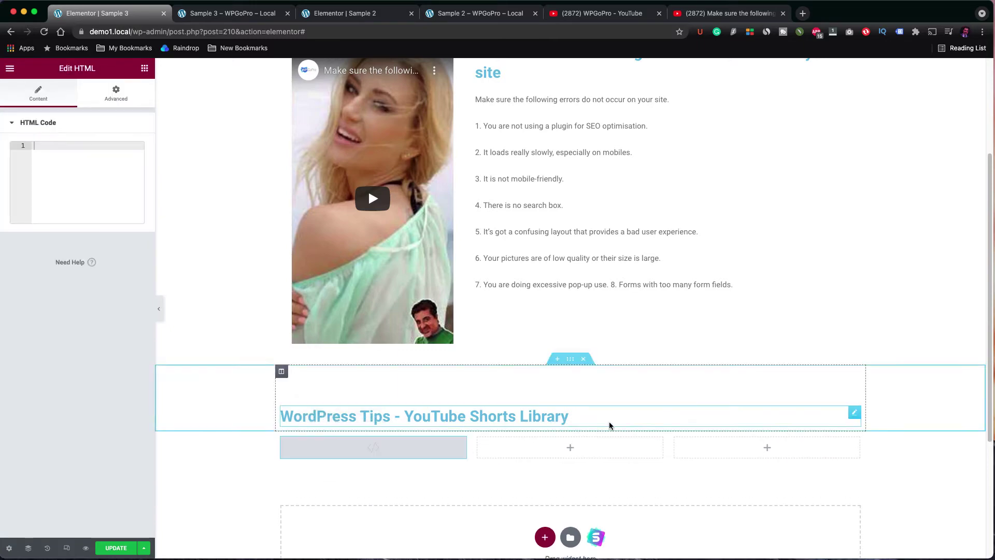
Step: Copy the WordPress Tips 17 Short's iframe embed code from YouTube's Share options
click(739, 19)
click(396, 369)
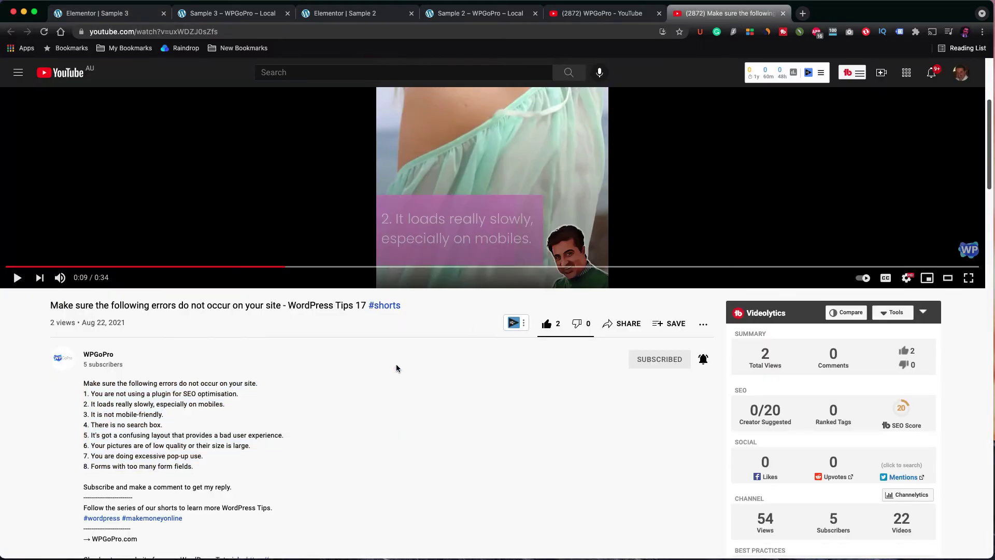
click(629, 325)
click(393, 279)
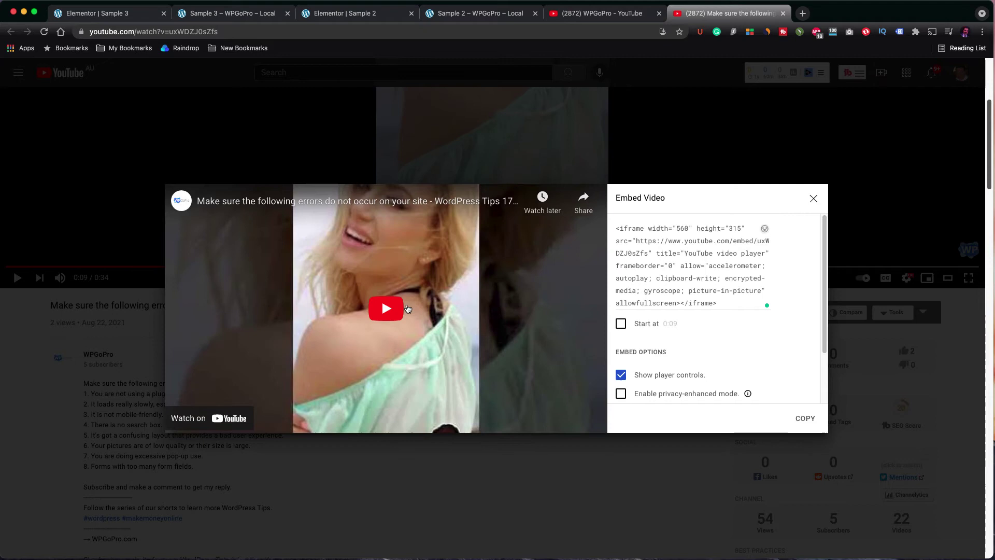
click(806, 418)
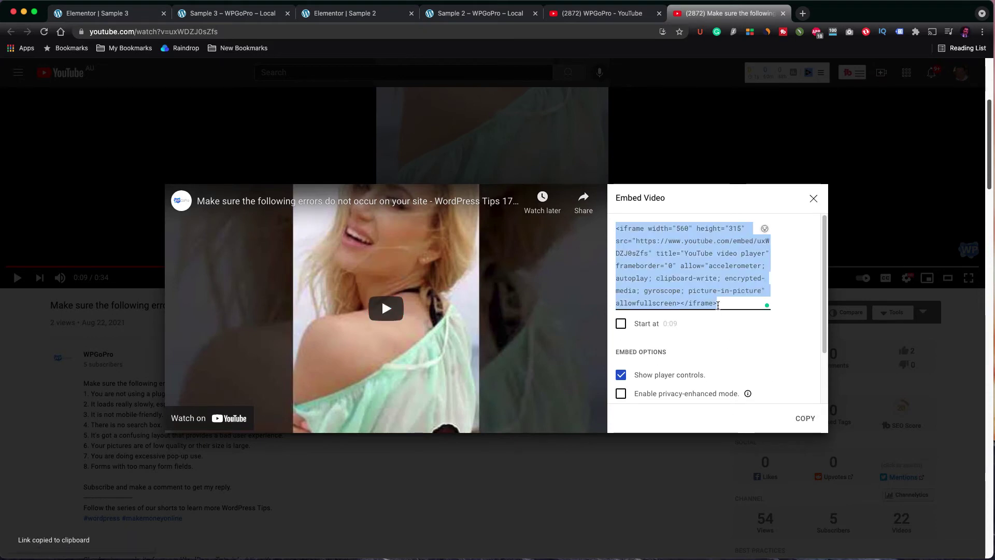
Step: Paste the embed code into the HTML widget and size the iframe 315 wide by 560 tall
click(98, 13)
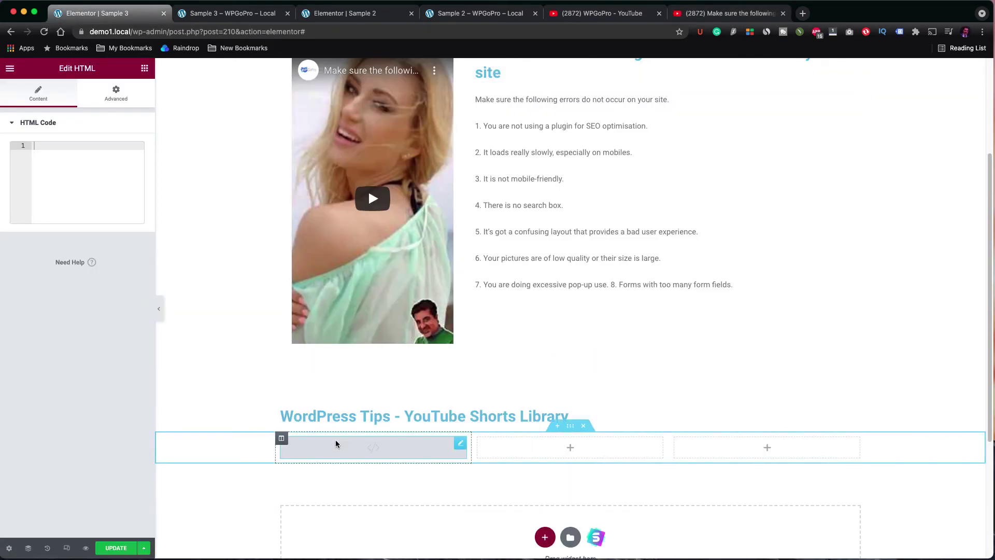
click(88, 179)
key(super+v)
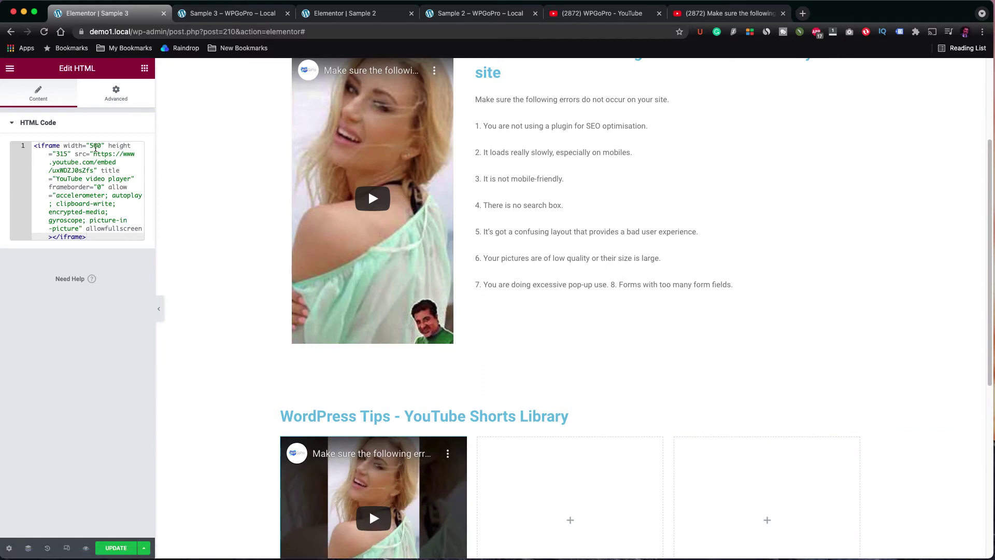
text(315)
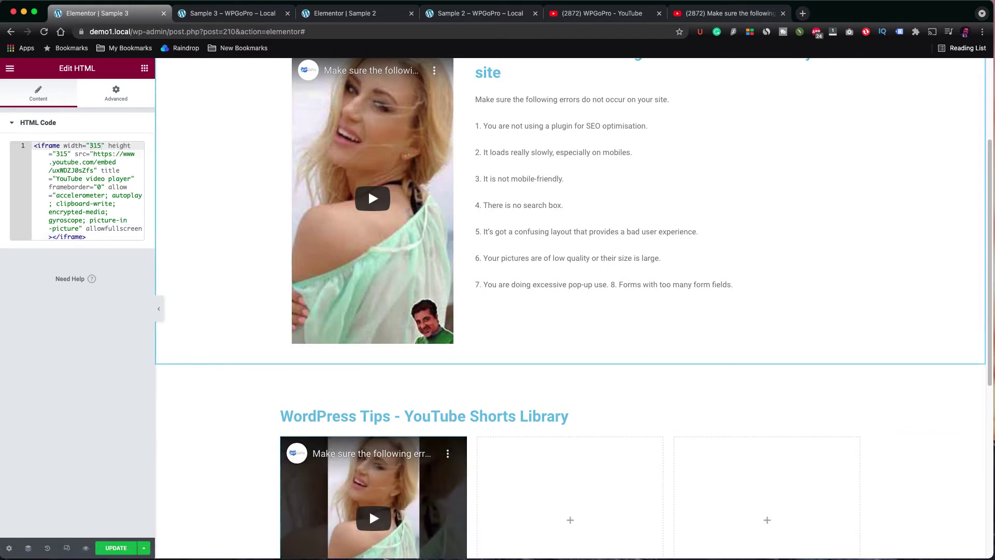
text(560)
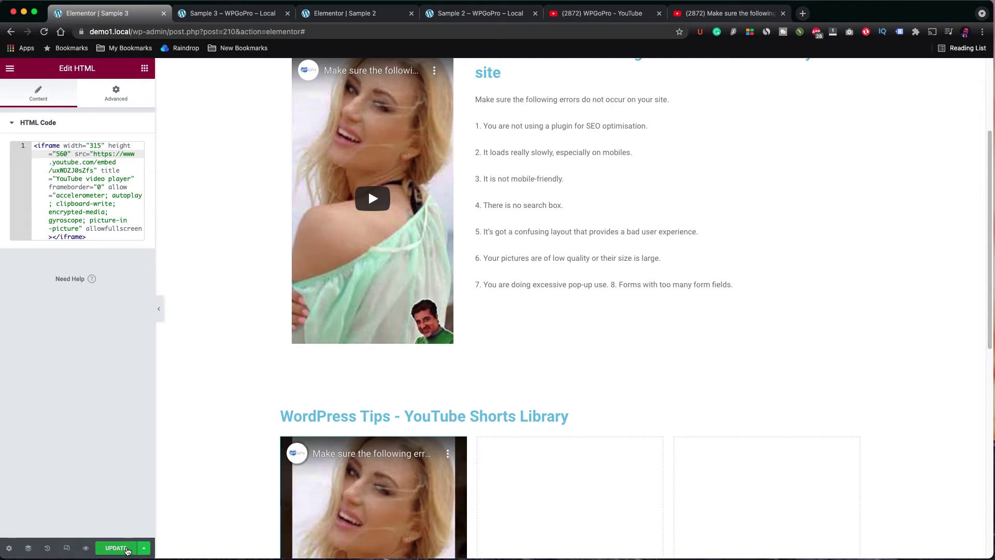
Step: Duplicate the column holding the Short twice, giving three copies of the embed
scroll(763, 282, down, 5)
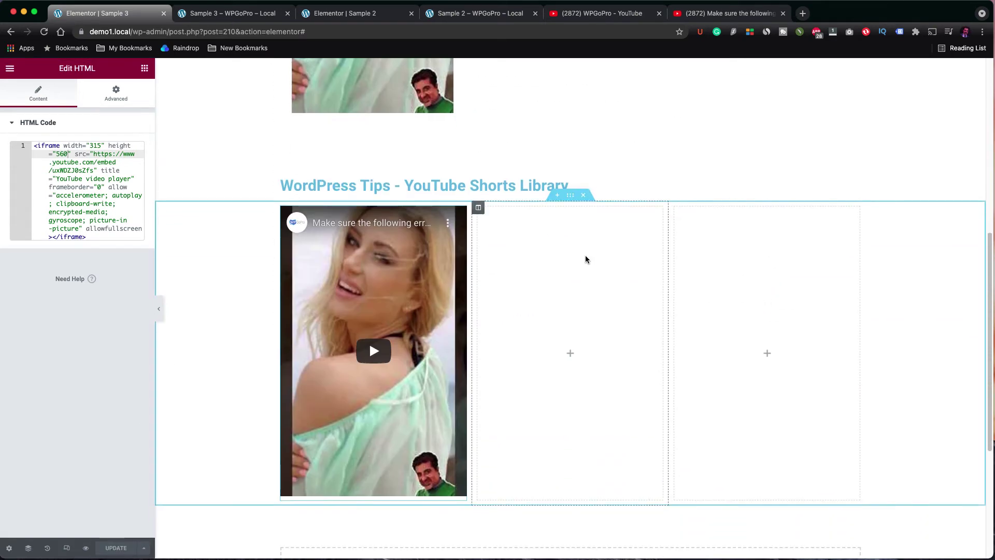
click(281, 208)
right_click(282, 208)
click(306, 228)
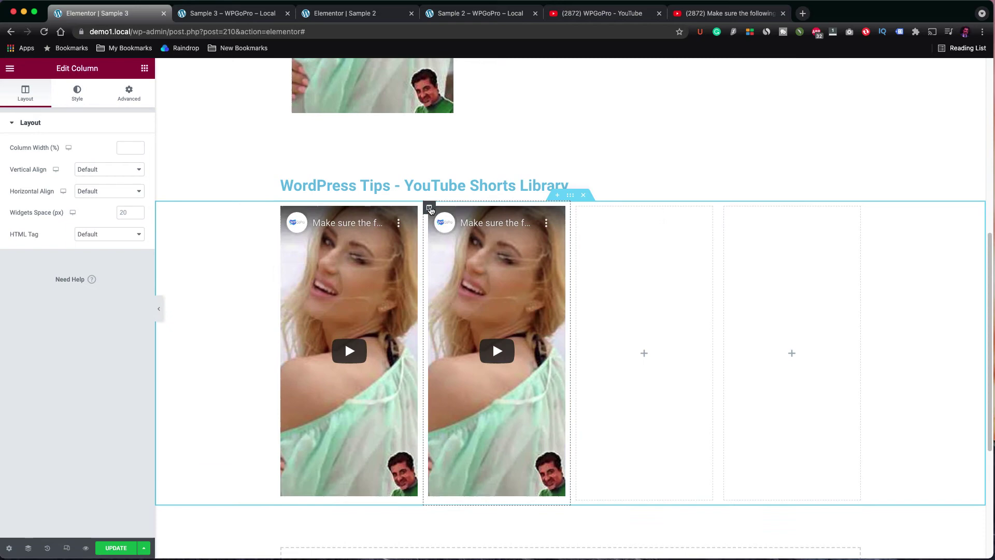
key(super+d)
Step: Delete the leftover empty column from the Shorts Library row
right_click(636, 208)
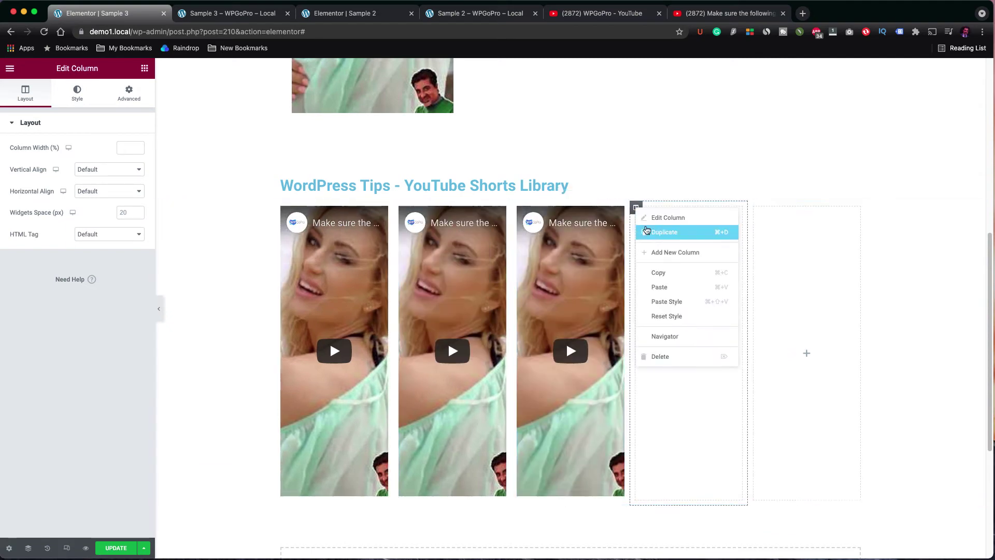
click(684, 357)
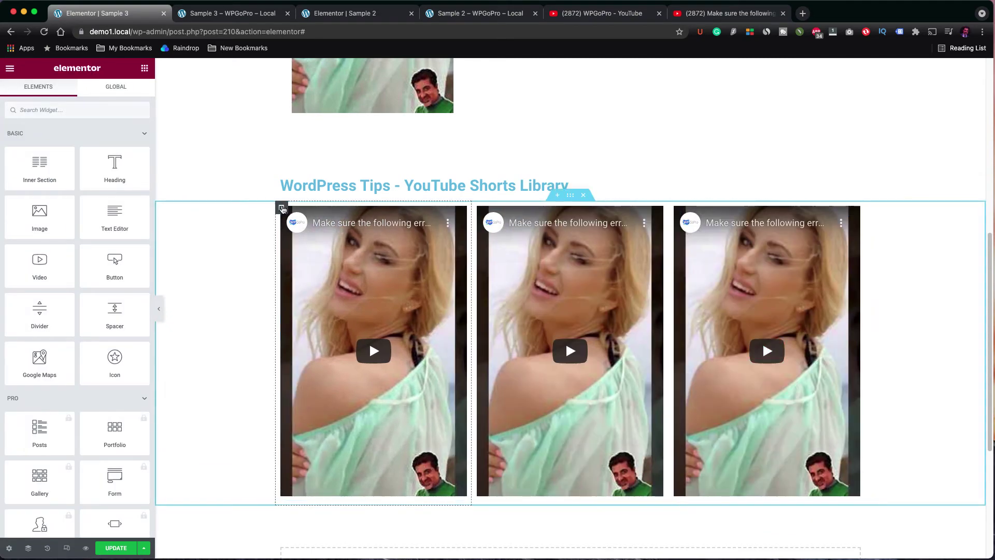
click(282, 208)
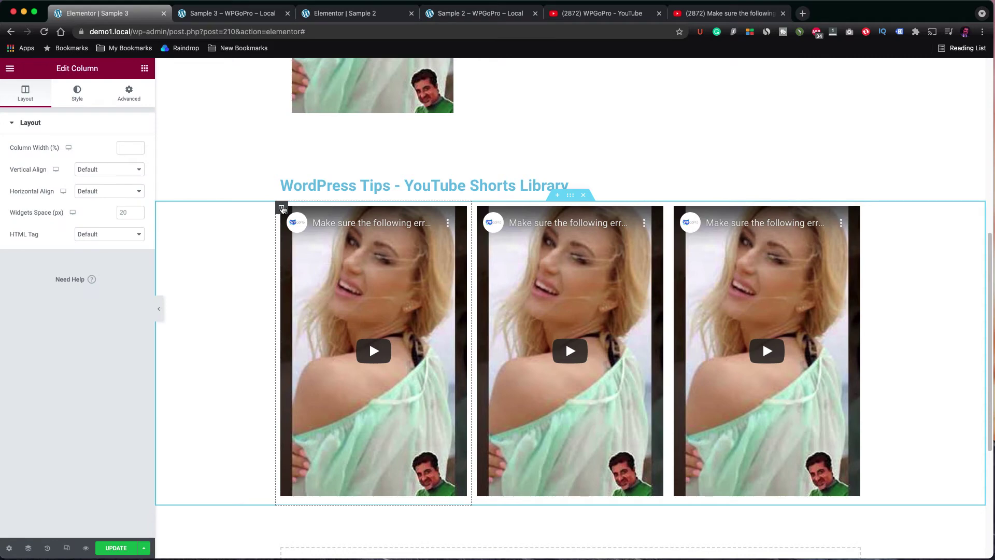
click(145, 68)
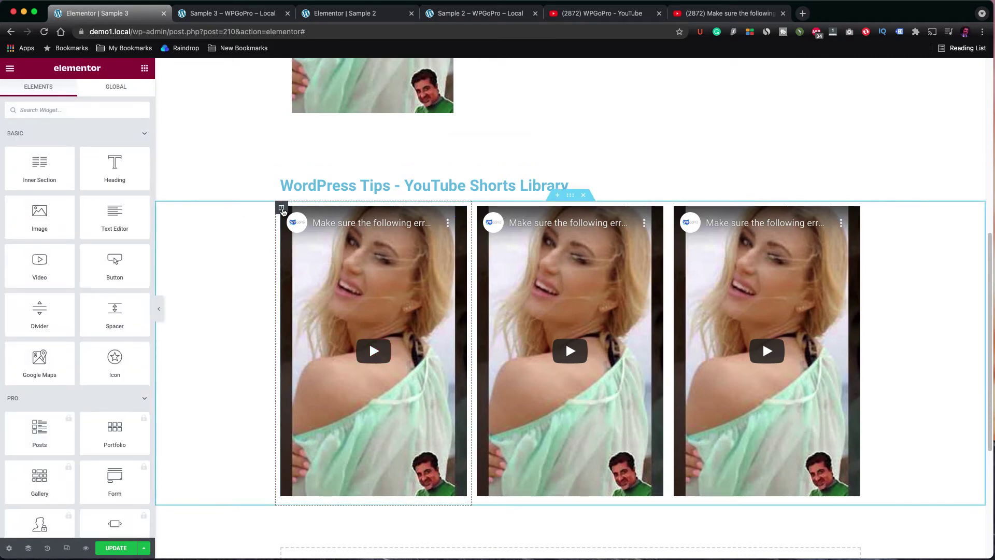
Step: Set the first video column's margin to 22 px and copy that column
click(281, 208)
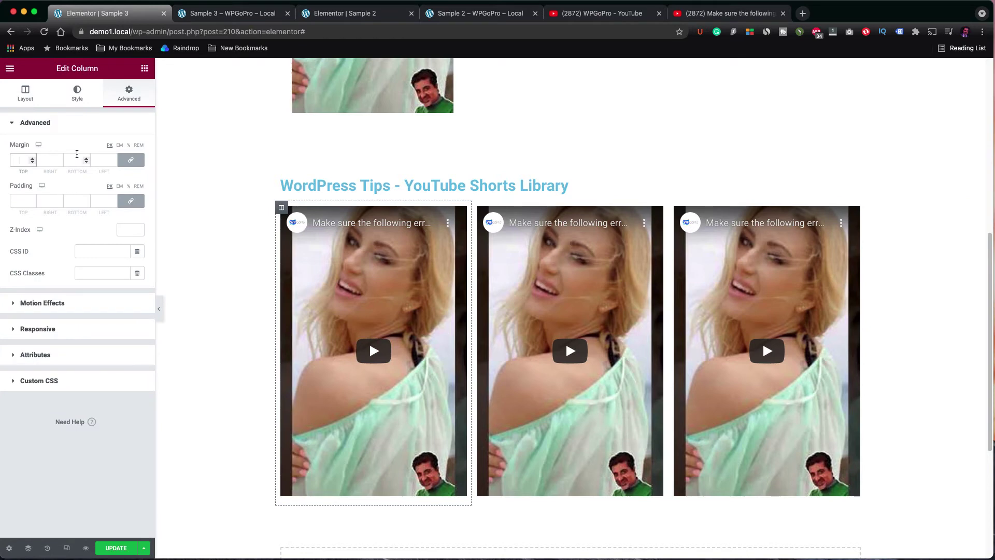
text(22)
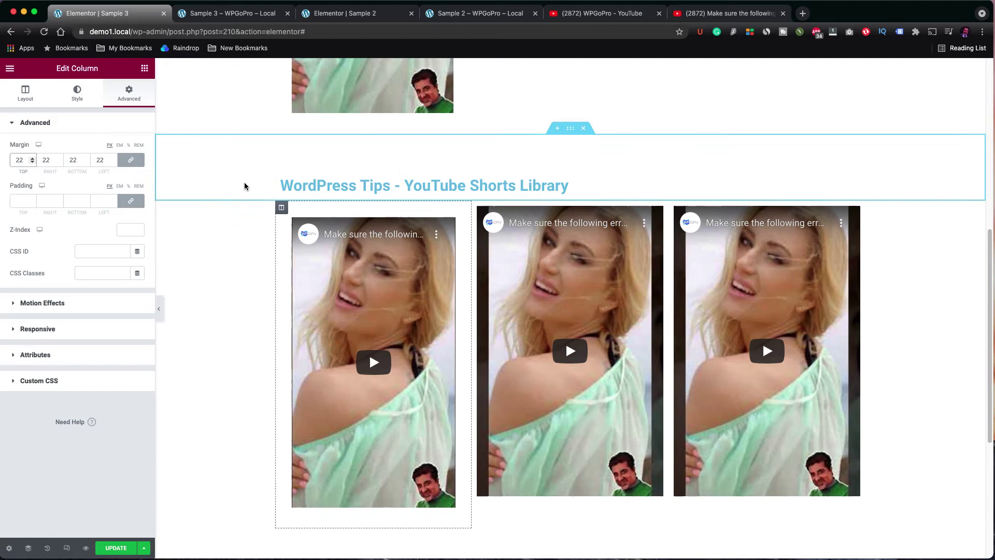
right_click(282, 207)
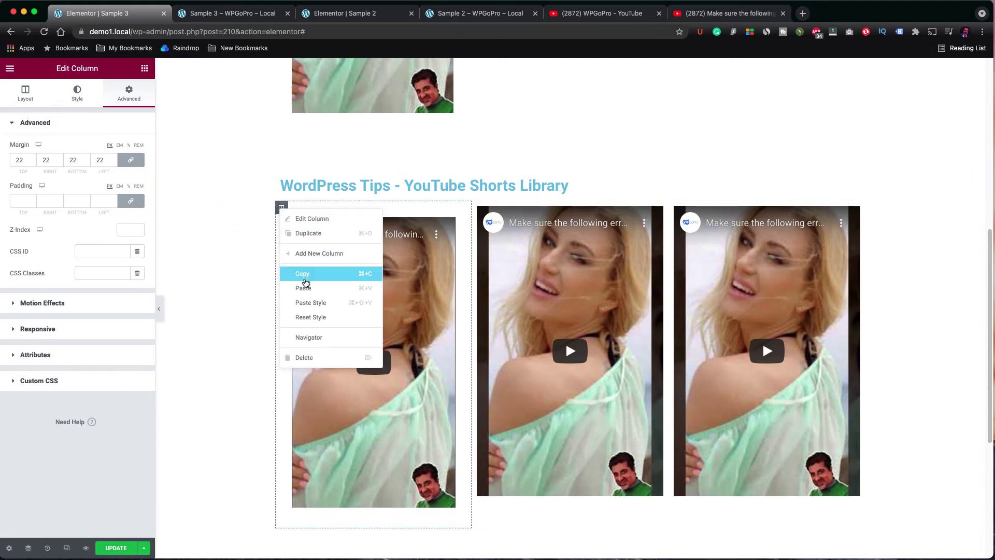
click(306, 273)
Step: Paste the first column's style onto the second and third video columns
click(478, 207)
right_click(478, 208)
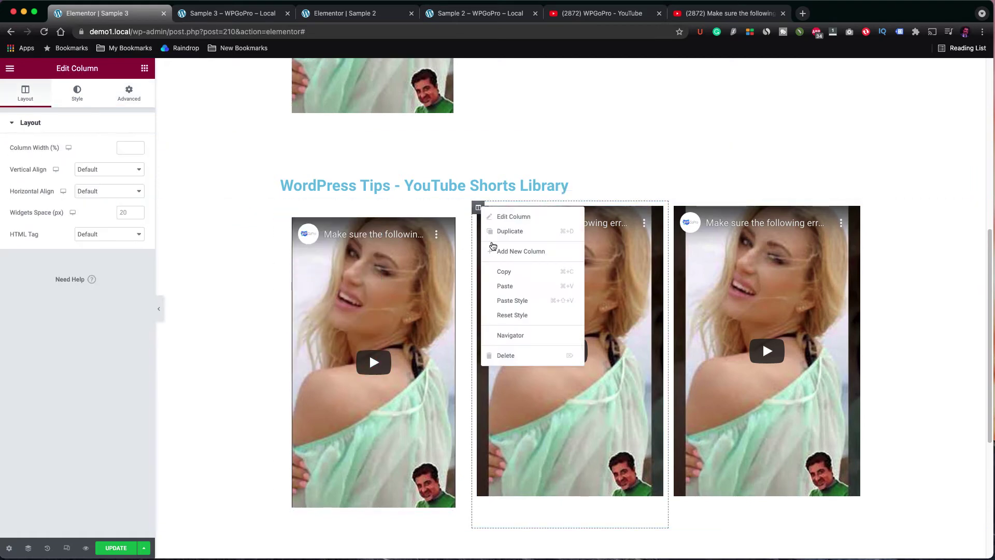
click(509, 301)
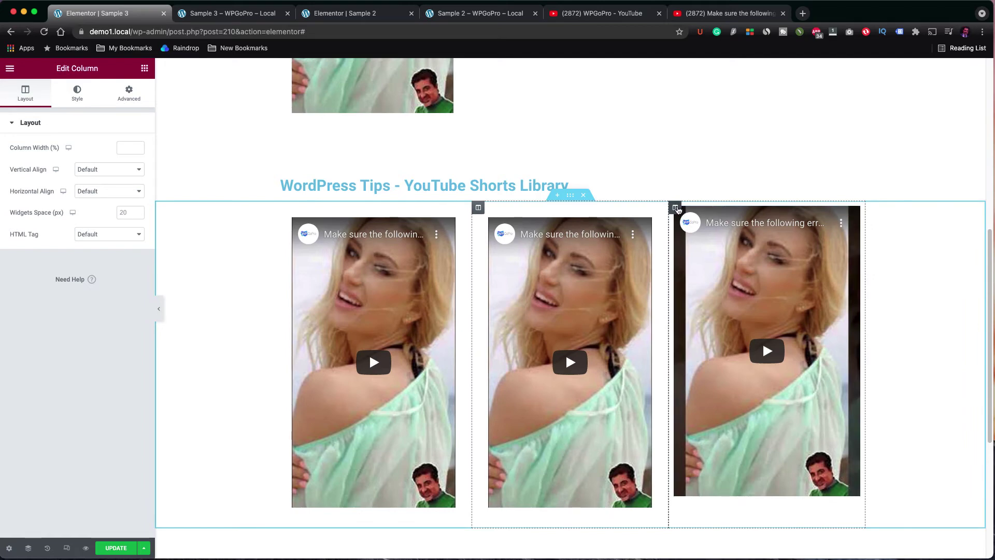
right_click(675, 208)
click(700, 301)
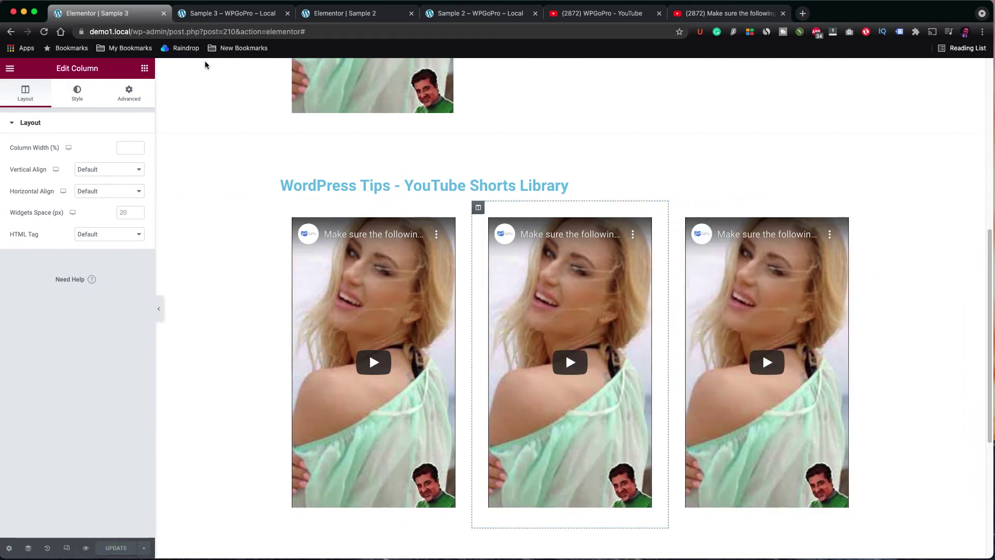
Step: Reload the live Sample 3 page and scroll down to the evenly spaced Shorts
click(232, 13)
right_click(929, 210)
click(922, 237)
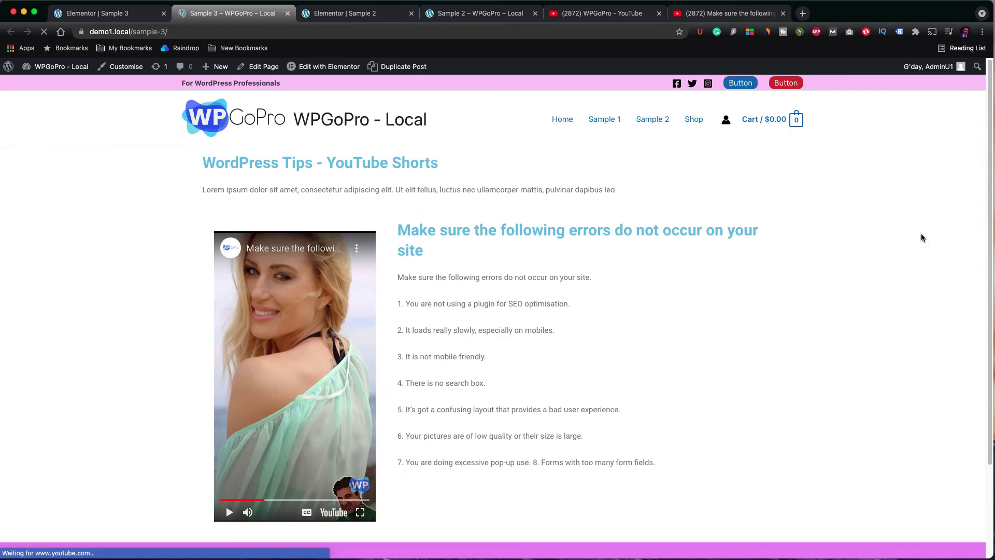
scroll(896, 245, down, 6)
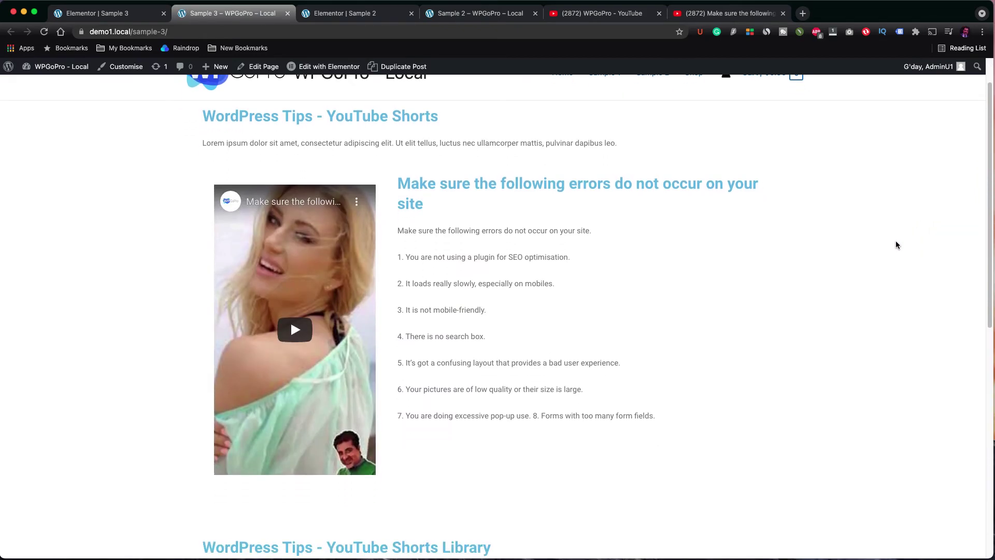
scroll(896, 245, down, 1)
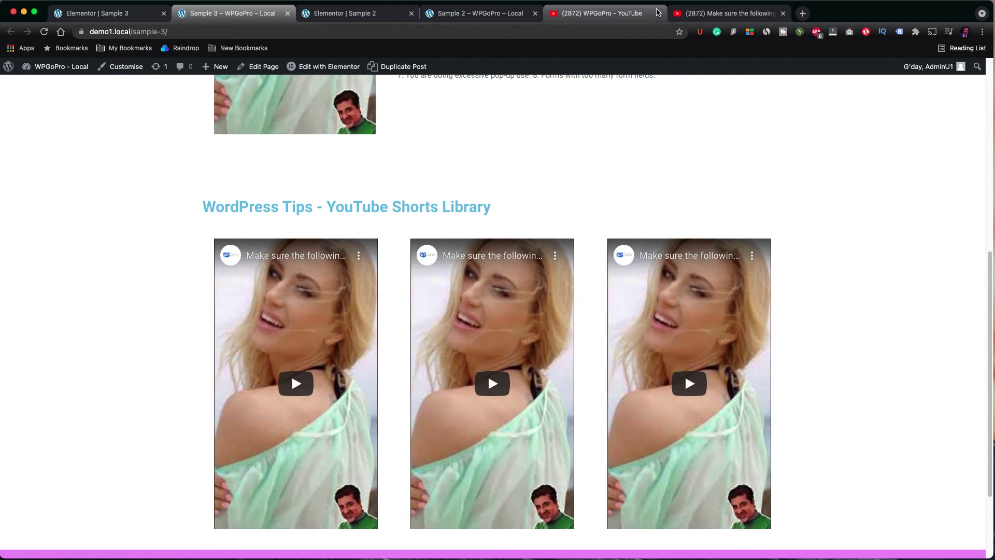
Step: Open the 'How important is website speed in ranking?' Short in a new tab and select its ID s0h_pq7avzw
click(638, 17)
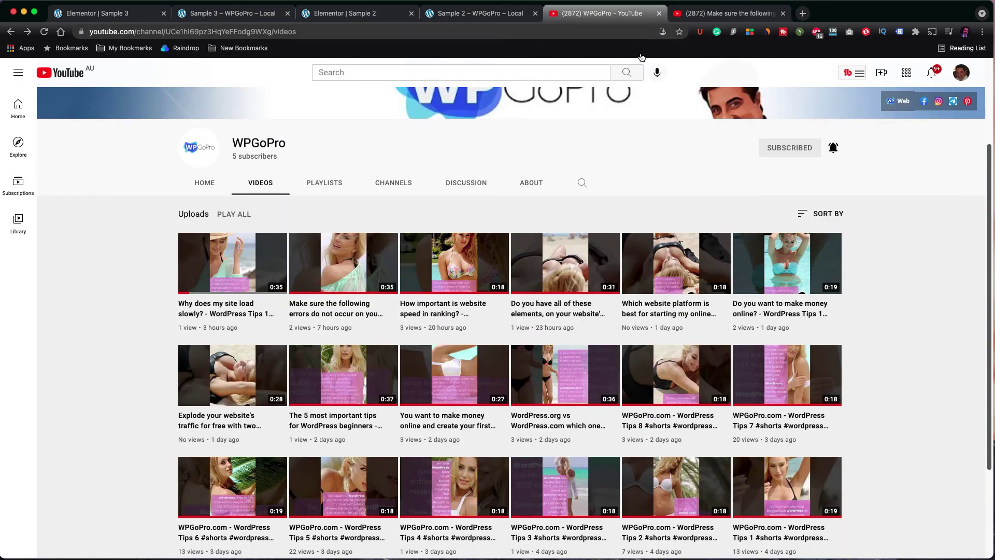
right_click(462, 265)
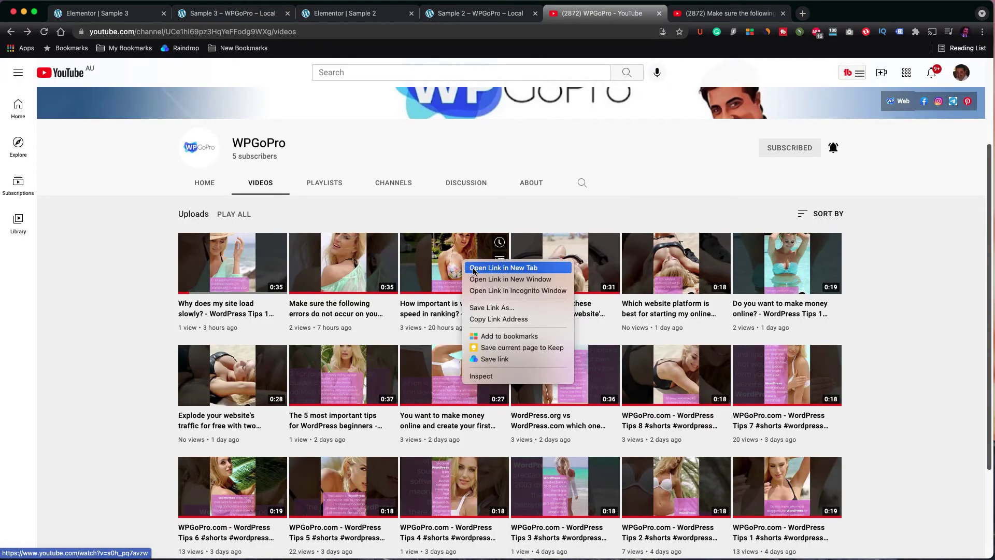
click(476, 268)
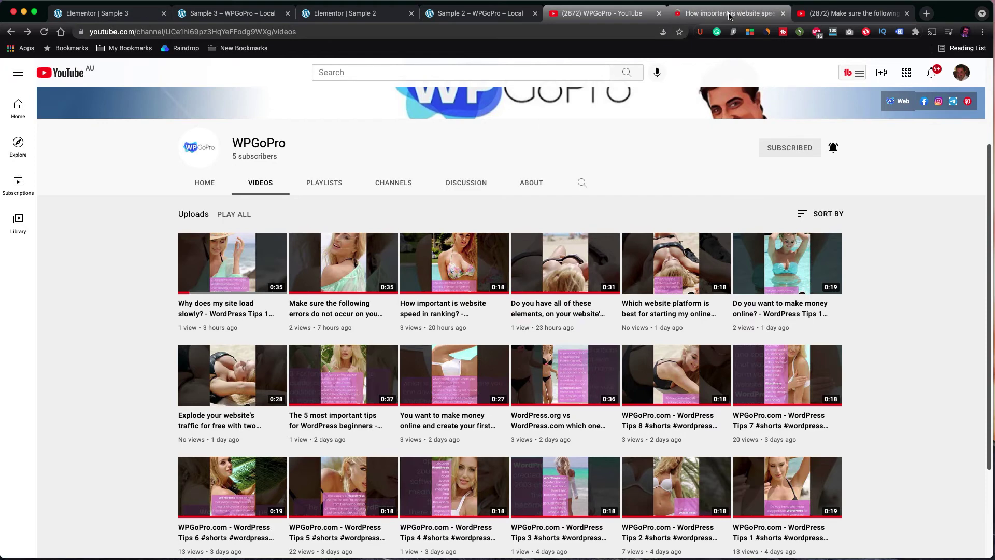
click(729, 16)
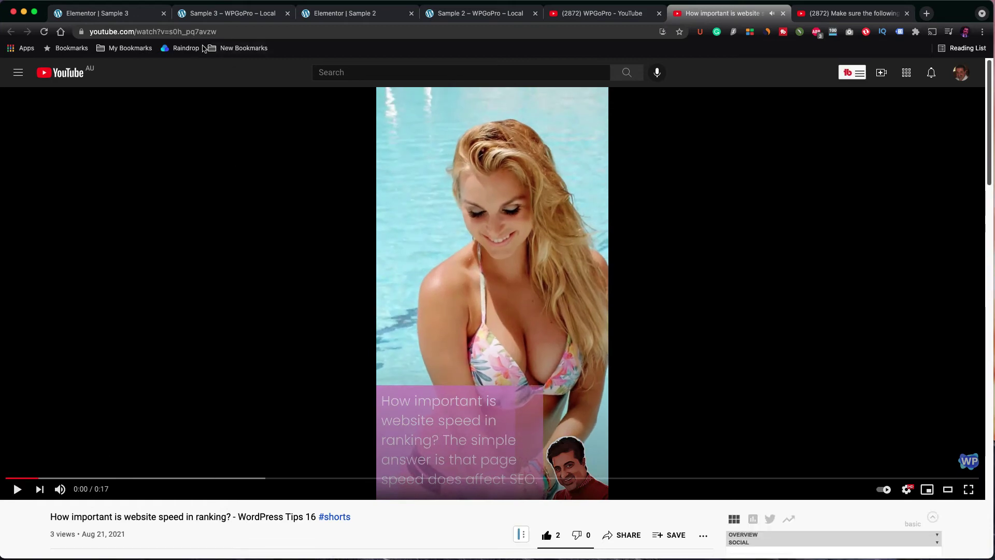
click(228, 31)
double_click(229, 31)
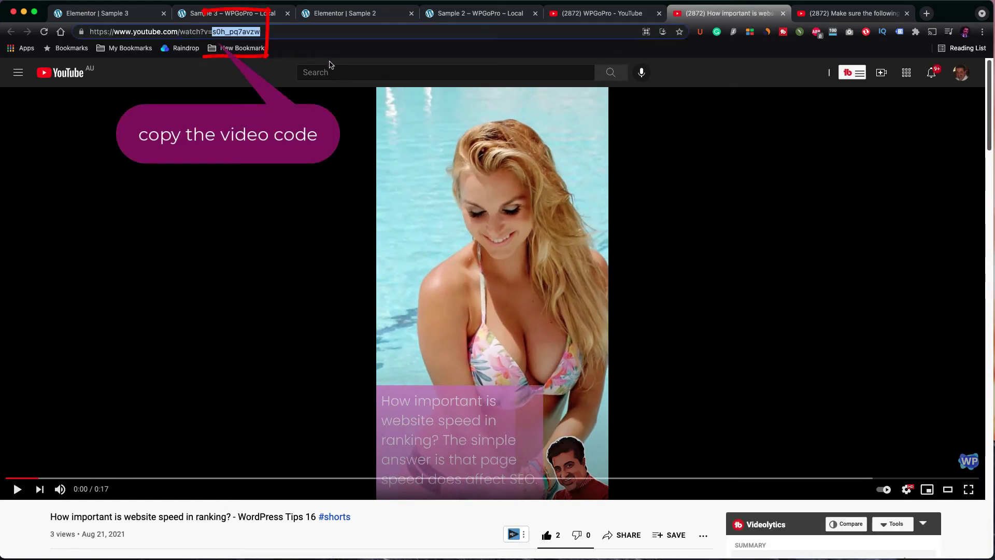
Step: Paste the website speed Short's ID into the middle column's embed code
click(99, 13)
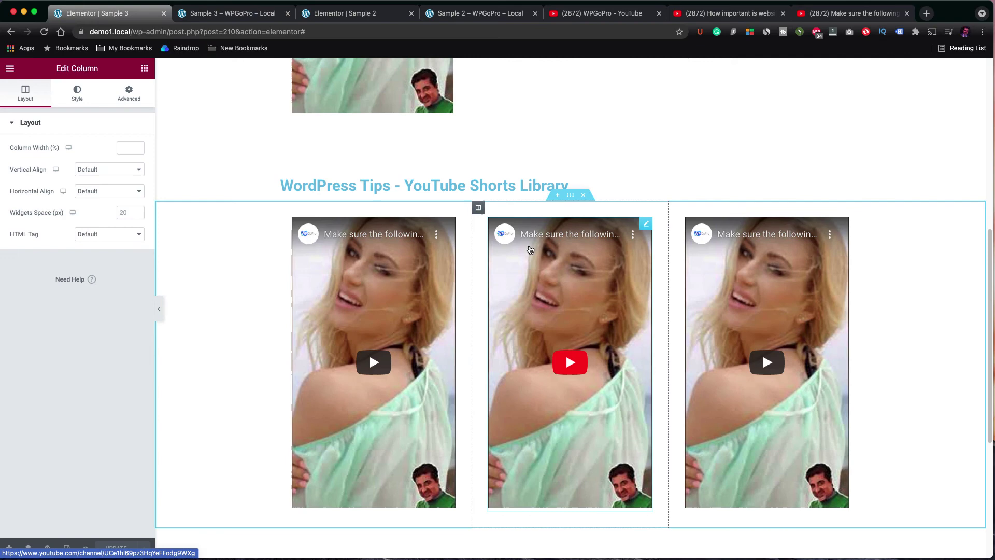
click(646, 225)
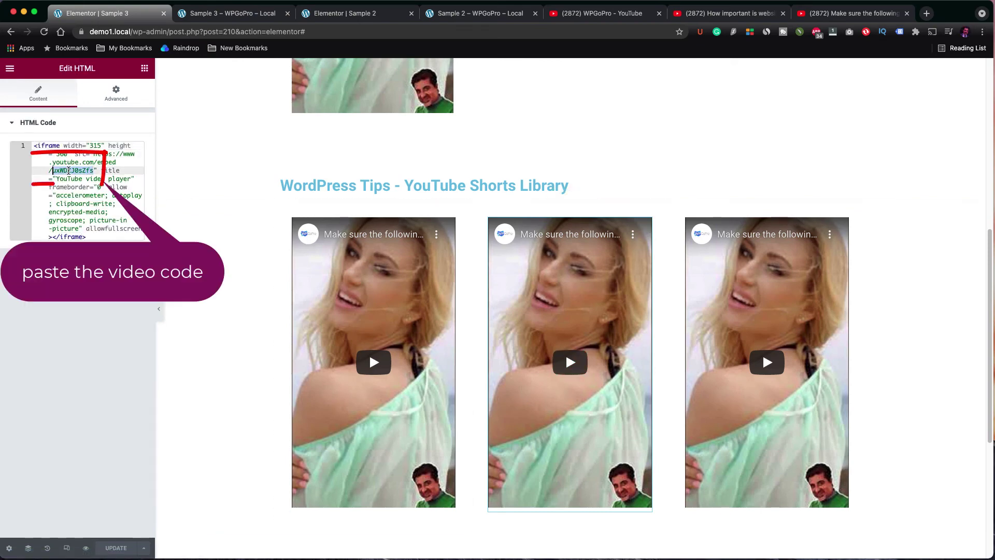
key(super+v)
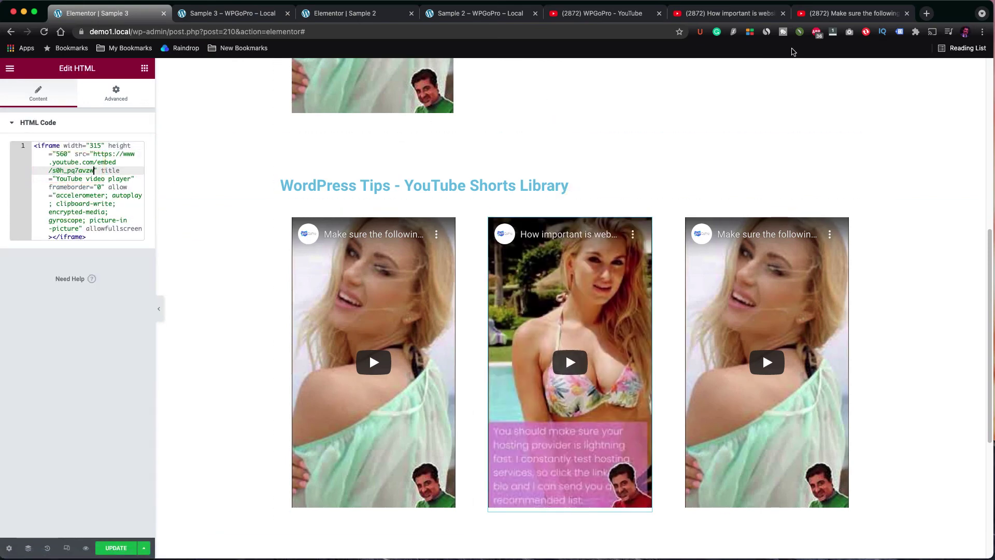
Step: Copy the About page elements Short's ID from a new tab and paste it into the third embed
click(636, 20)
right_click(570, 249)
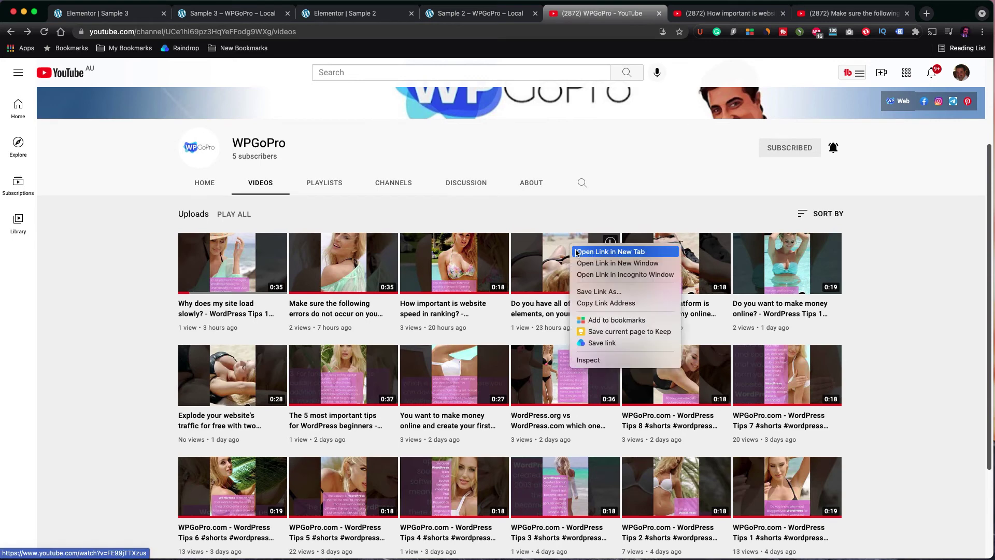
click(578, 252)
key(ctrl+Tab)
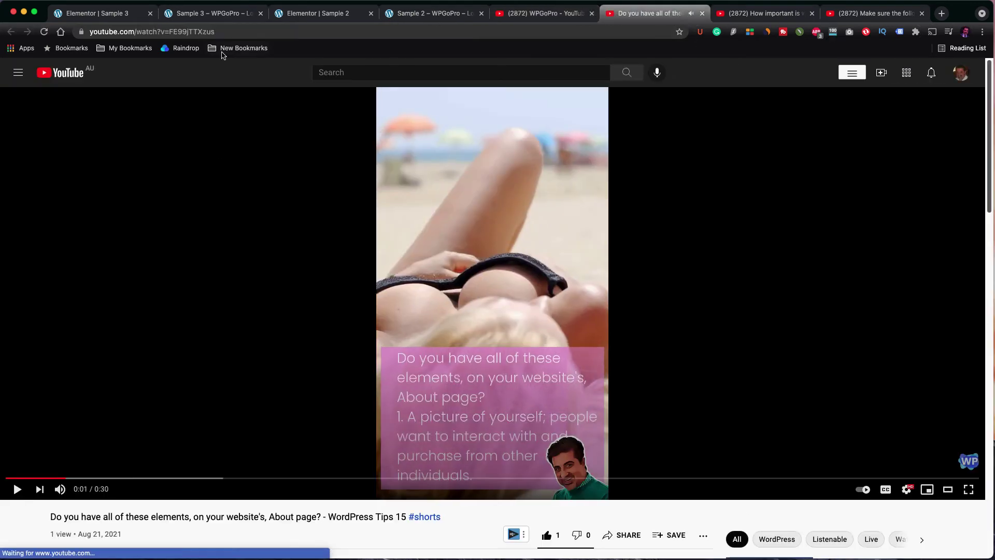
double_click(207, 31)
key(super+1)
double_click(72, 170)
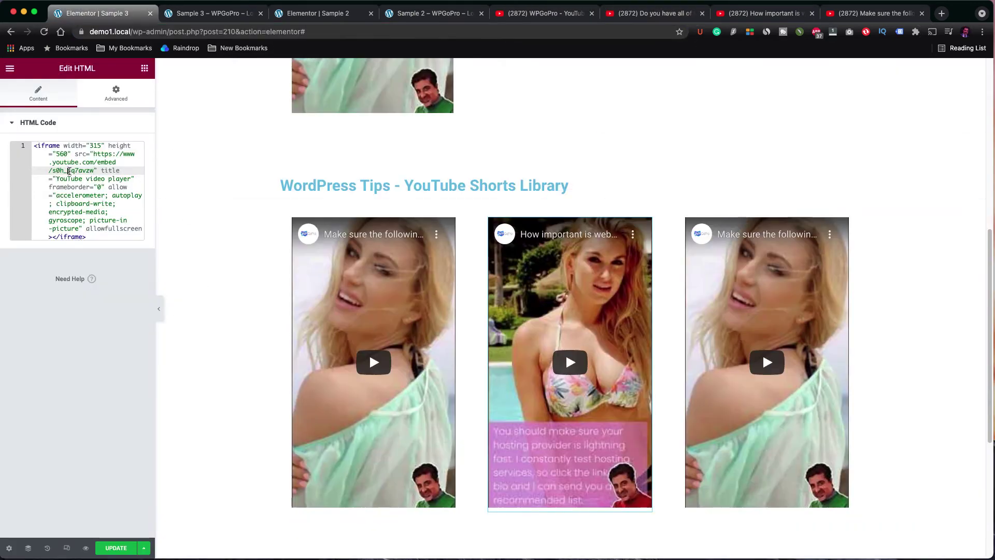
key(super+v)
key(super+v)
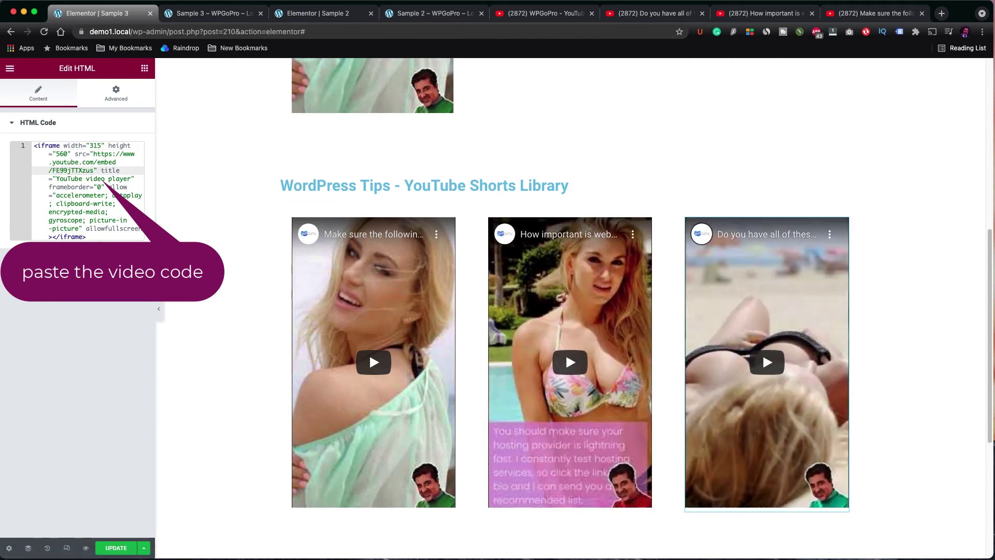
Step: Reload the live Sample 3 page and play each of the three Shorts, pausing the third
click(213, 13)
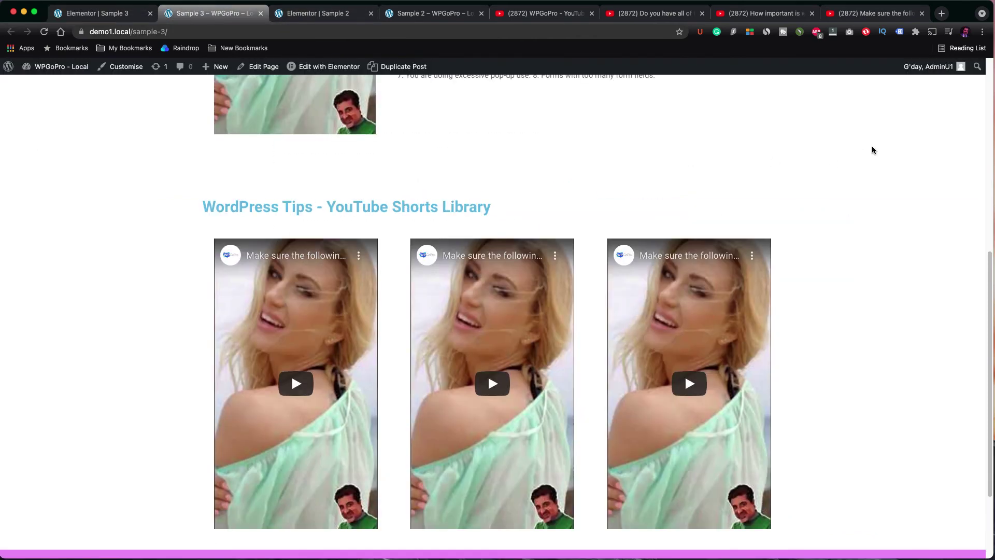
right_click(871, 149)
click(883, 174)
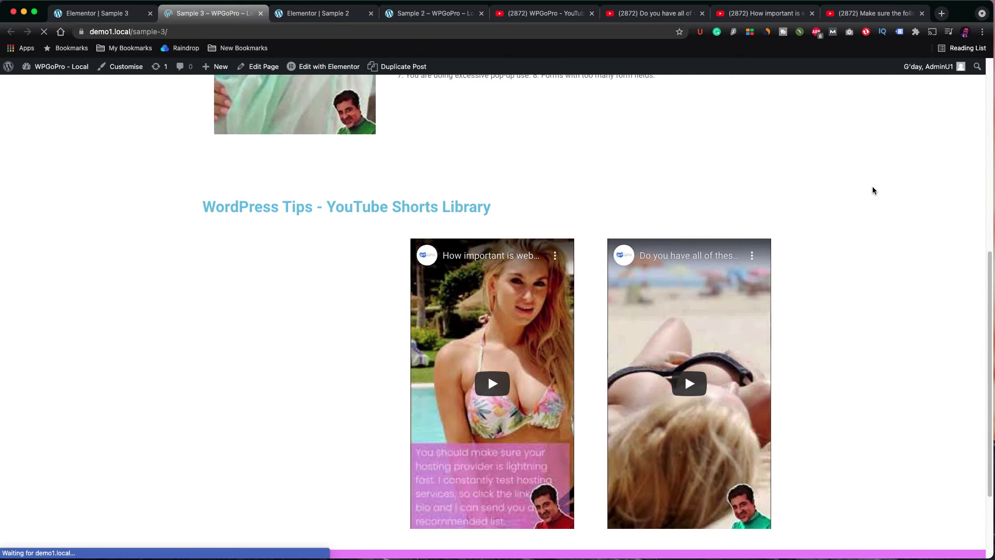
click(298, 403)
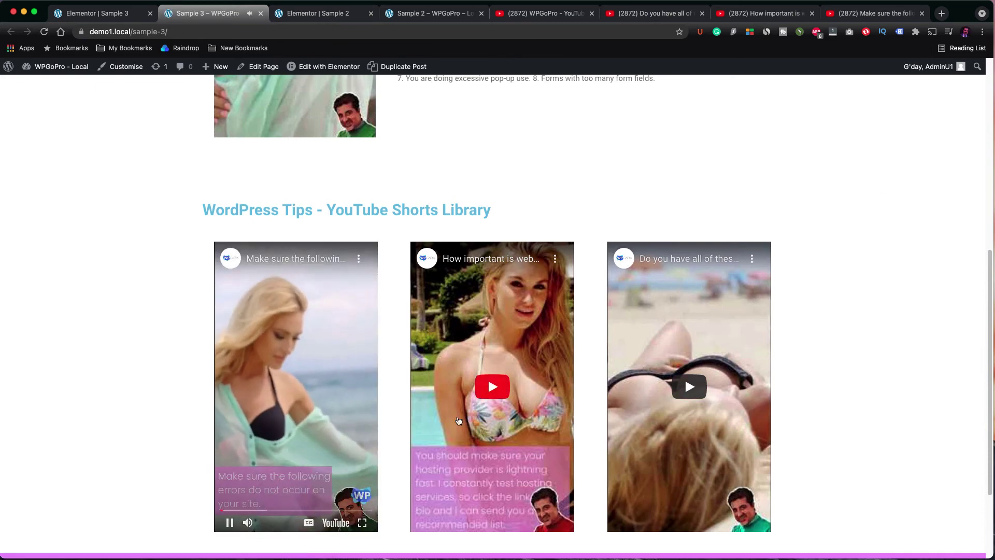
click(492, 387)
click(701, 388)
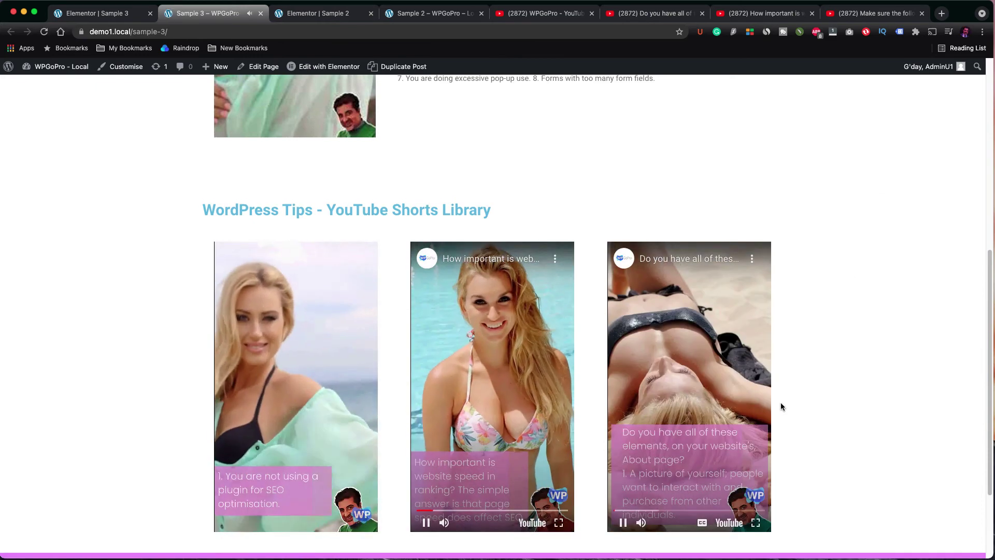
click(623, 522)
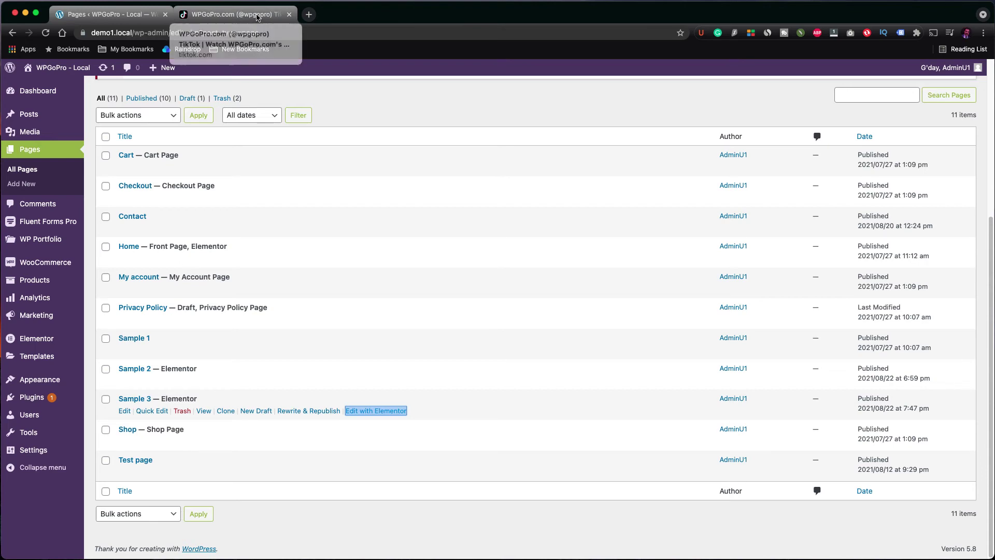
Step: Open wpgopro's TikTok about why a site loads slowly, pause it, and copy its embed code
click(257, 16)
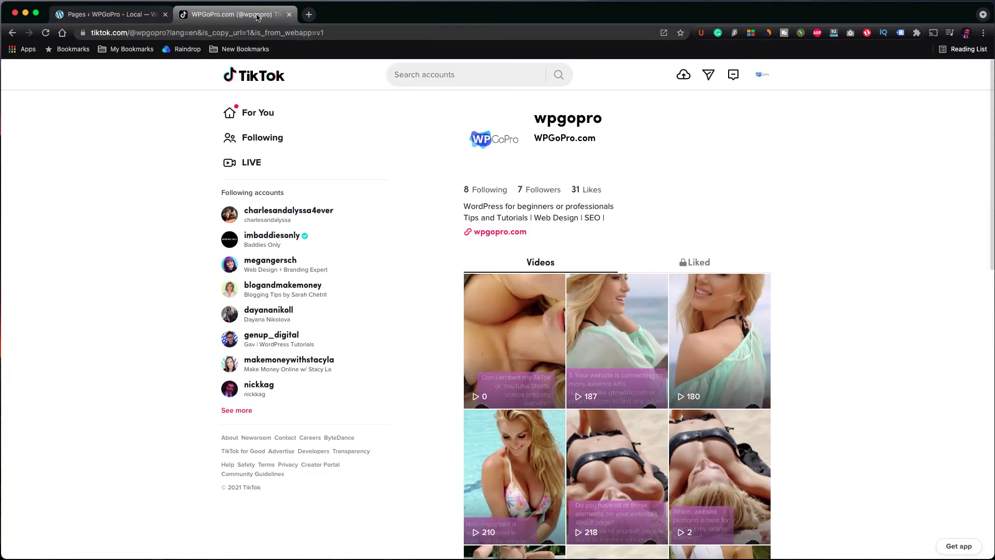
click(606, 337)
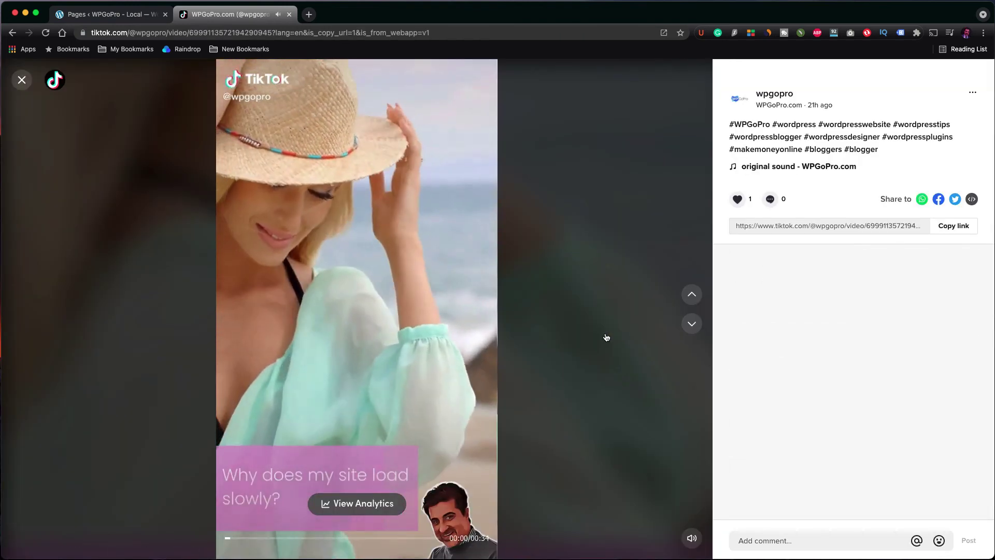
click(385, 381)
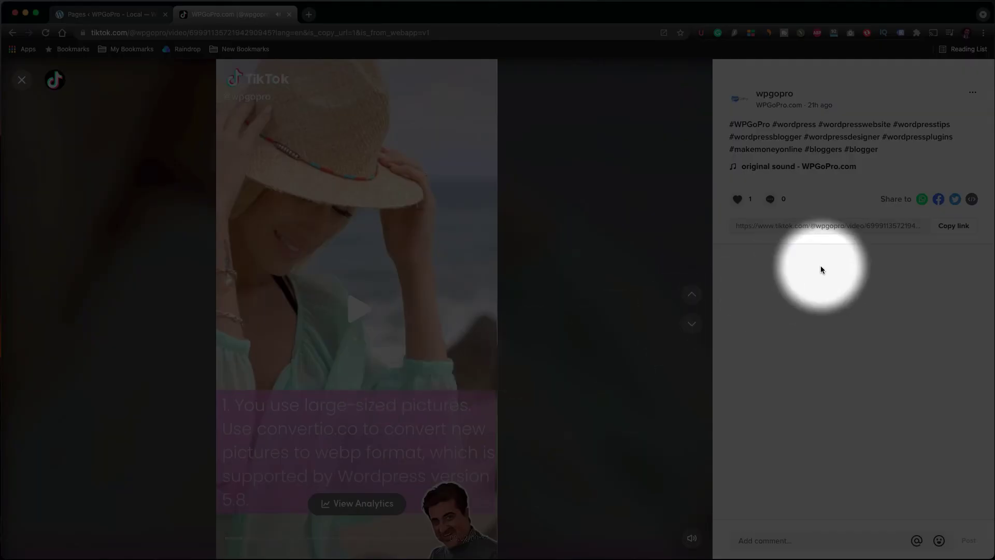
click(971, 200)
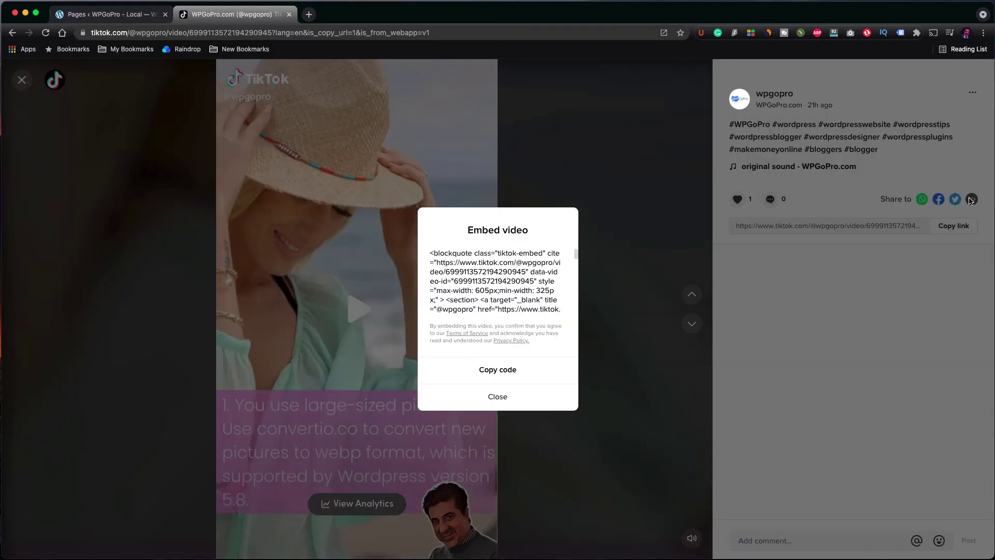
click(516, 382)
click(132, 16)
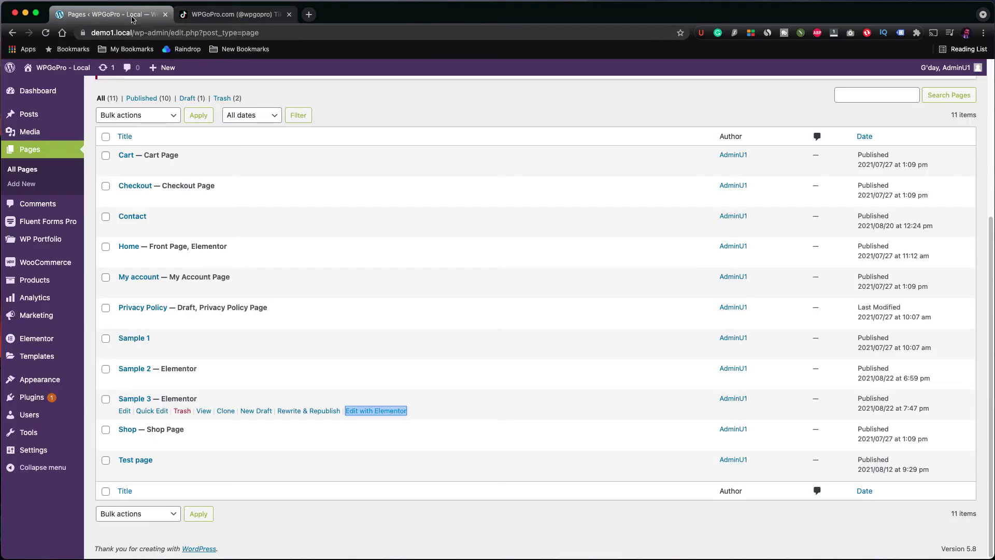
Step: Paste the TikTok embed into an HTML widget in the new row's first column, then view the live page
right_click(369, 410)
click(393, 417)
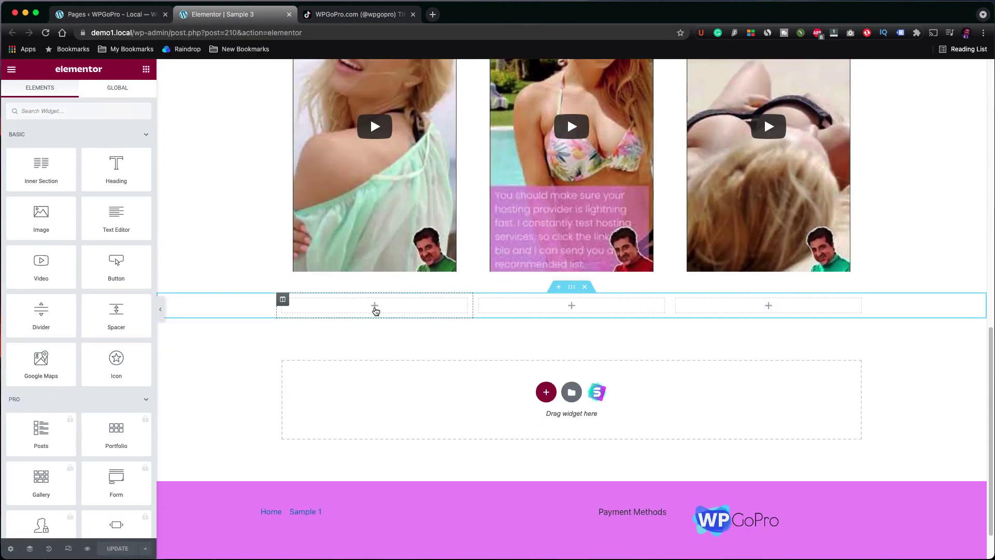
click(62, 114)
text(html)
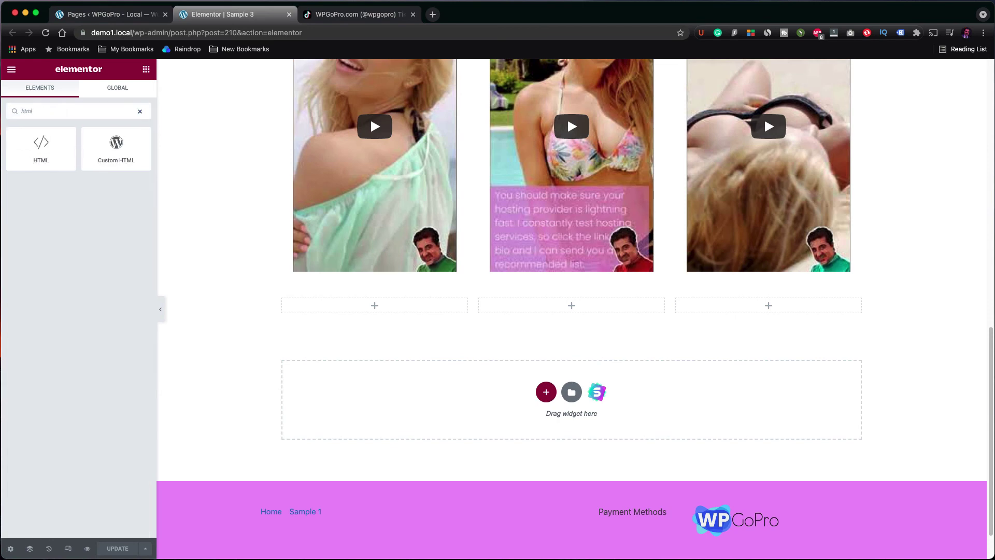
drag(43, 144, 357, 307)
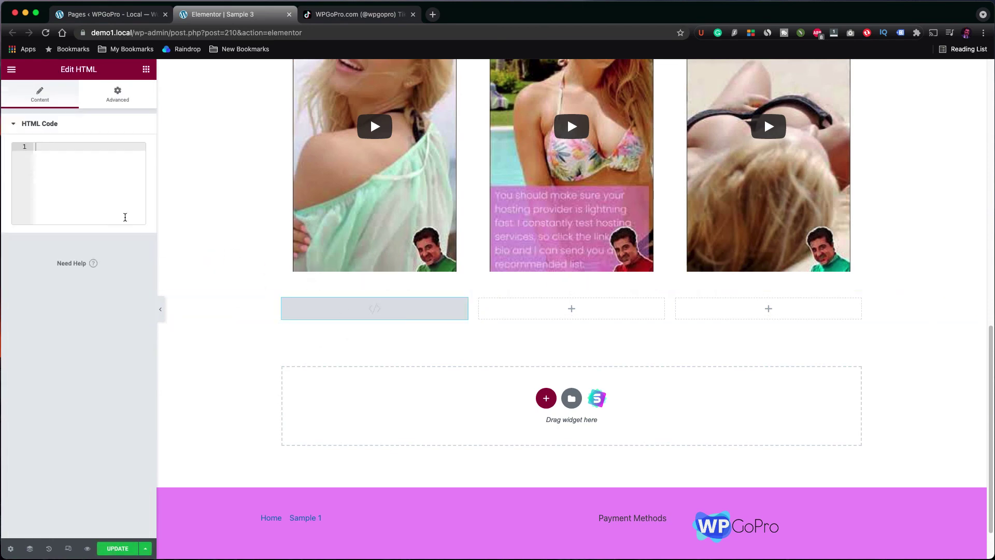
key(super+v)
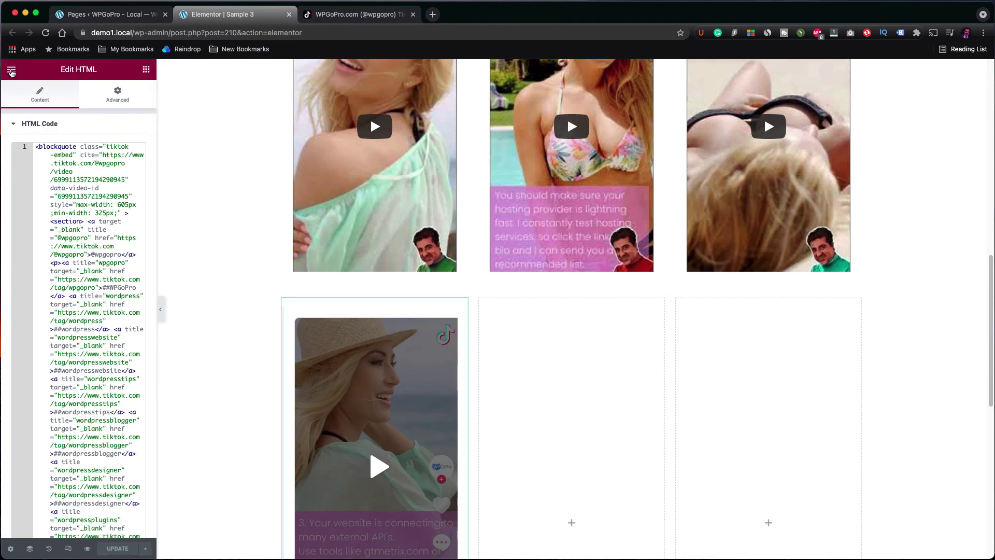
click(11, 72)
click(43, 232)
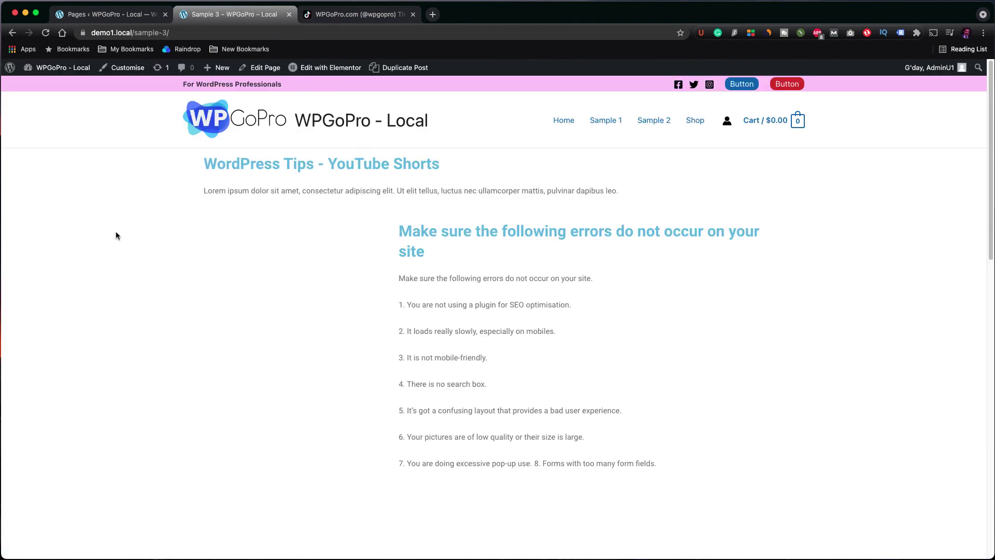
Step: Scroll down to the TikTok embed below the Shorts library and play it
scroll(117, 236, down, 20)
click(295, 281)
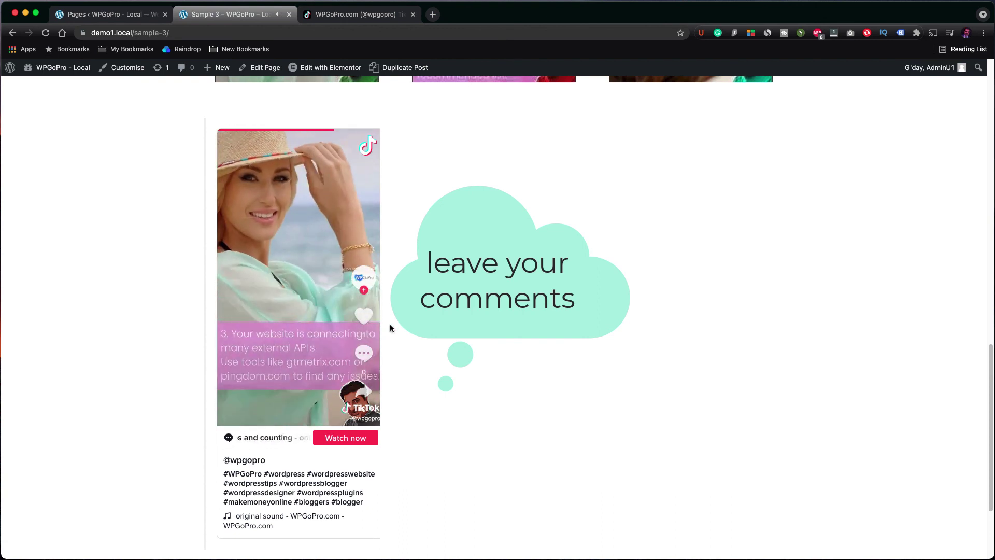
mouse_move(363, 319)
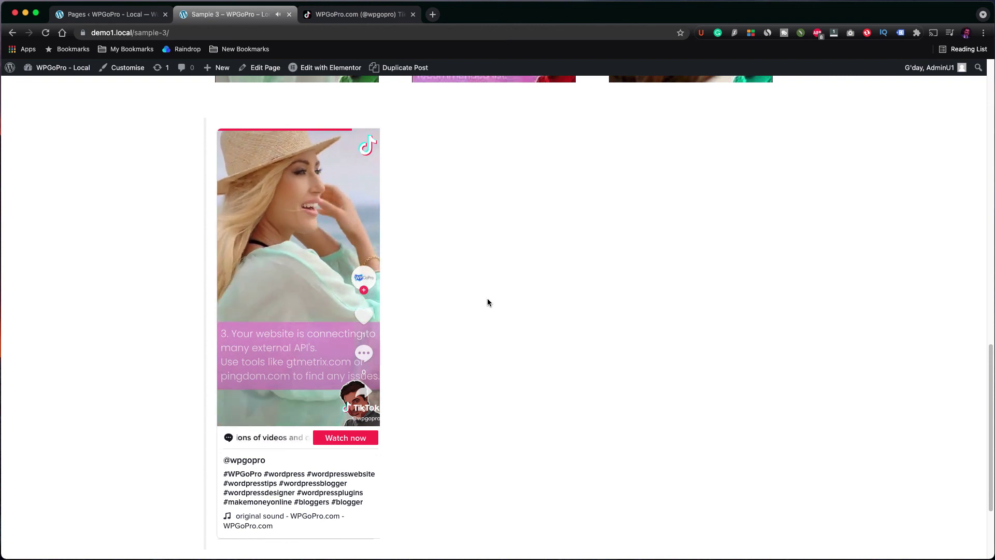
mouse_move(372, 279)
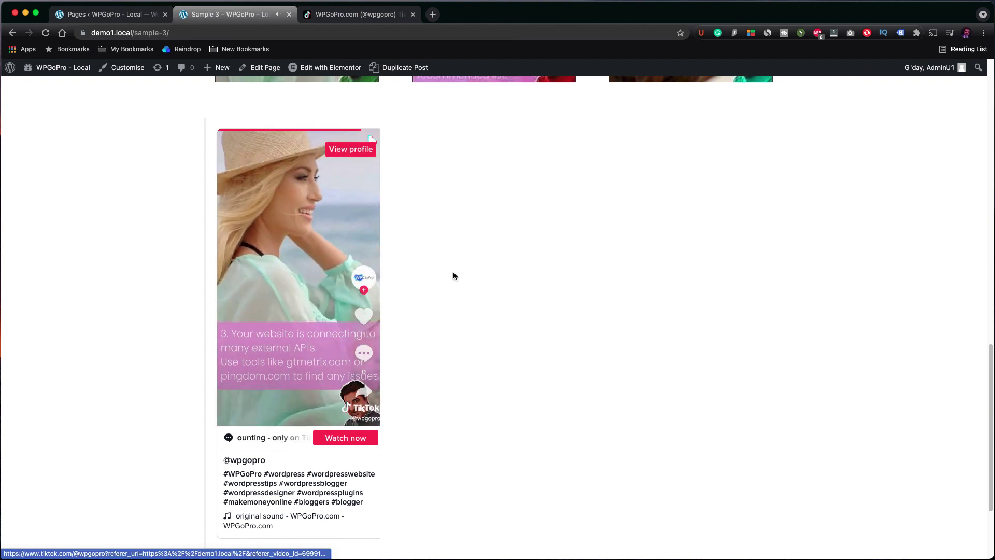